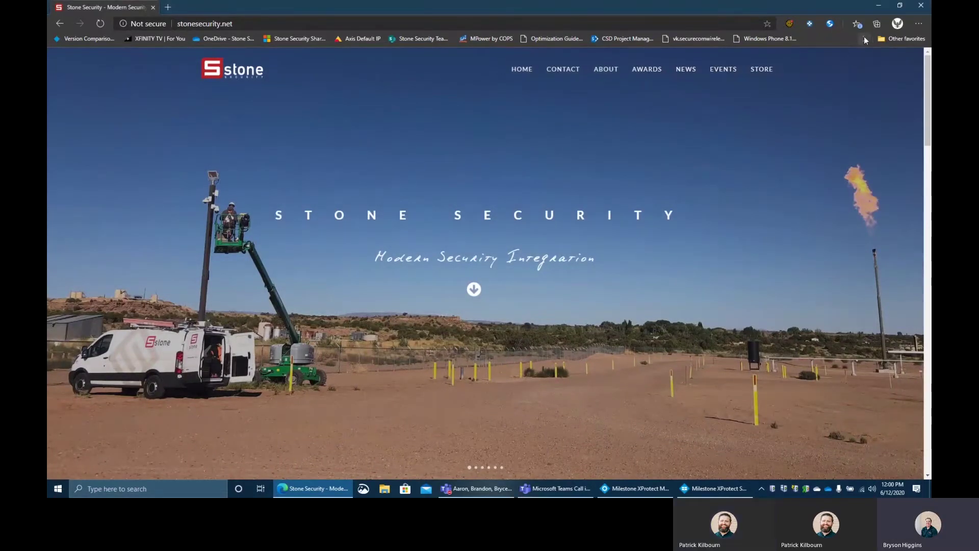
# Log in to the localhost server, dismiss the trial licence notice and maximize the Smart Client.
pyautogui.click(881, 8)
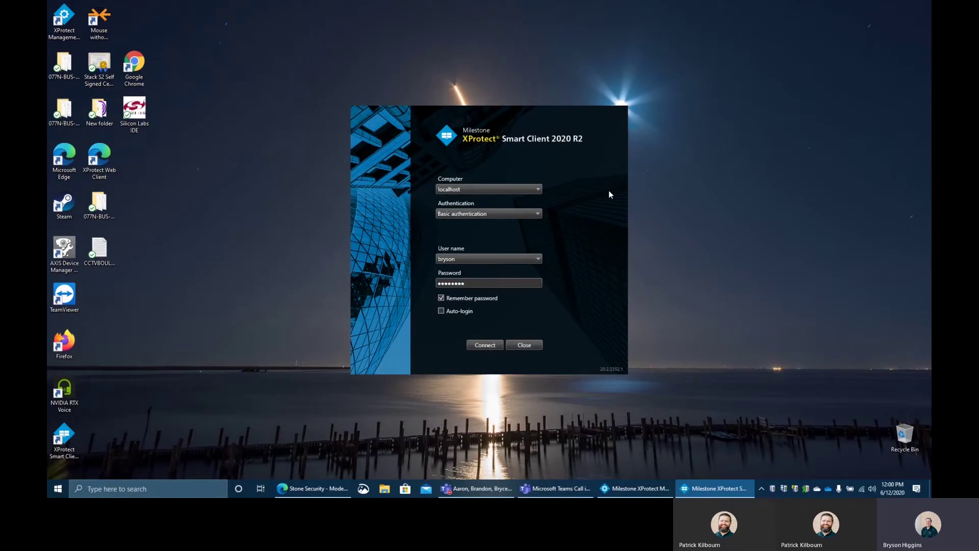
pyautogui.click(493, 346)
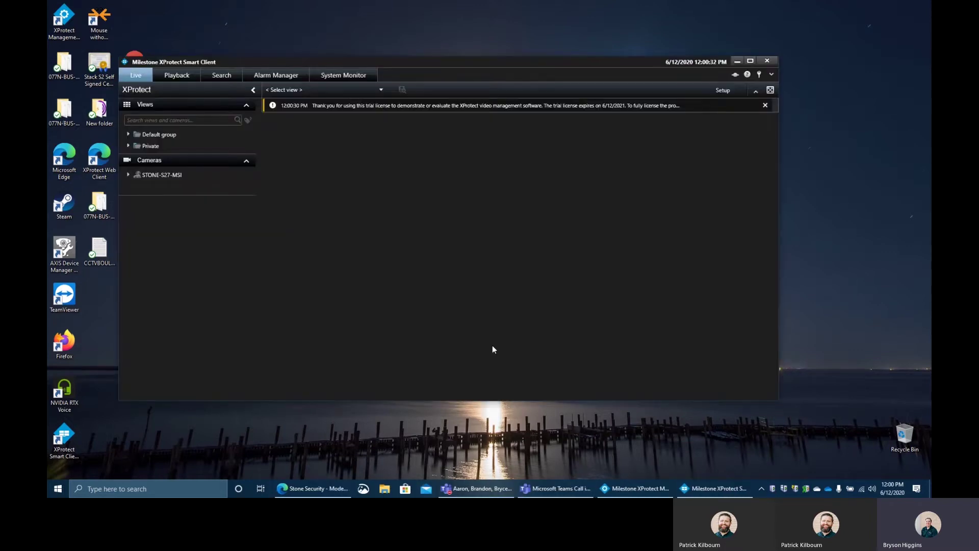
pyautogui.click(765, 105)
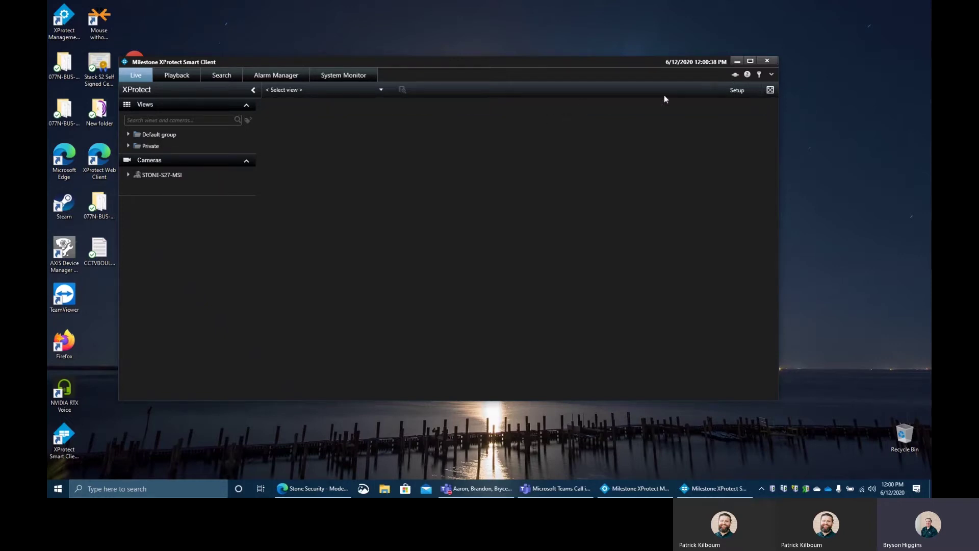
pyautogui.click(750, 61)
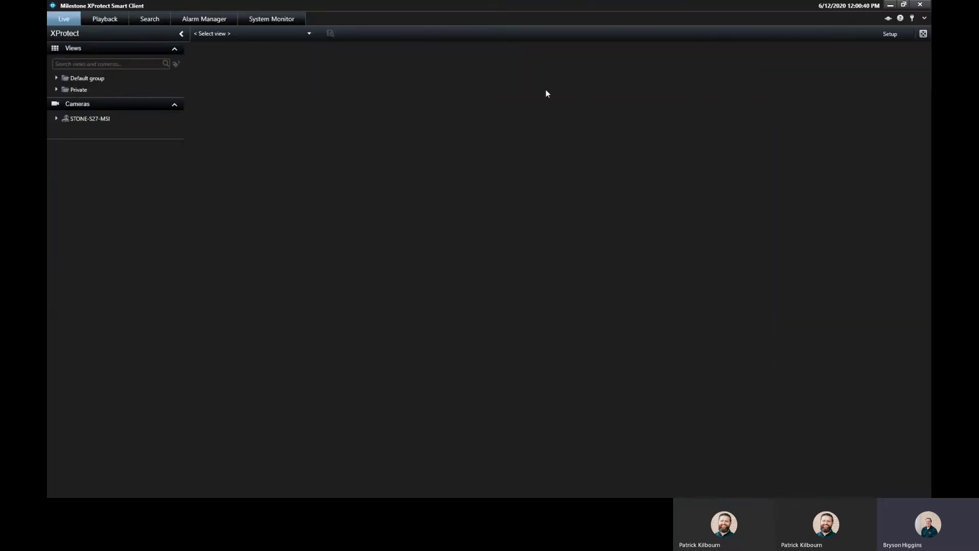
# Hide and restore the views pane, then expand the Default and Private groups.
pyautogui.click(181, 34)
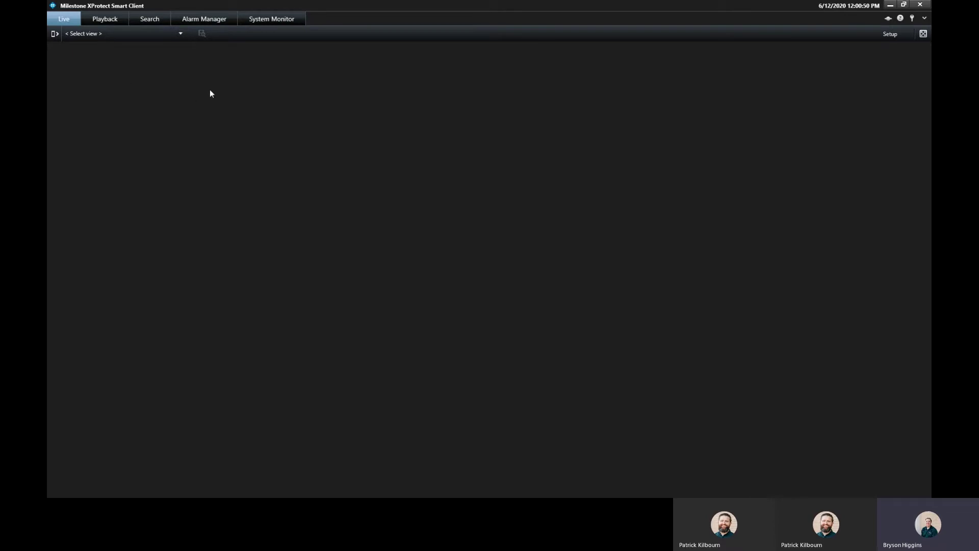
pyautogui.click(55, 34)
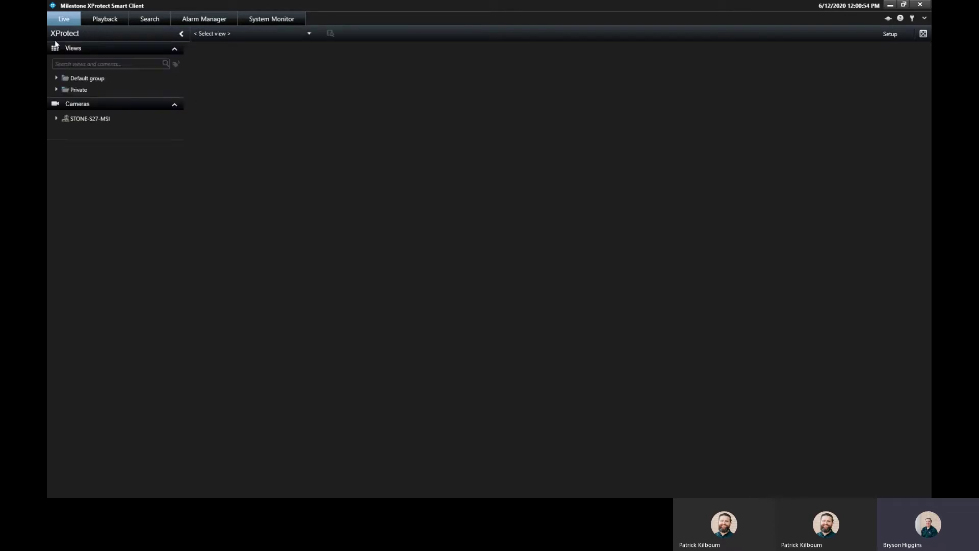
pyautogui.click(57, 78)
pyautogui.click(57, 89)
pyautogui.click(891, 35)
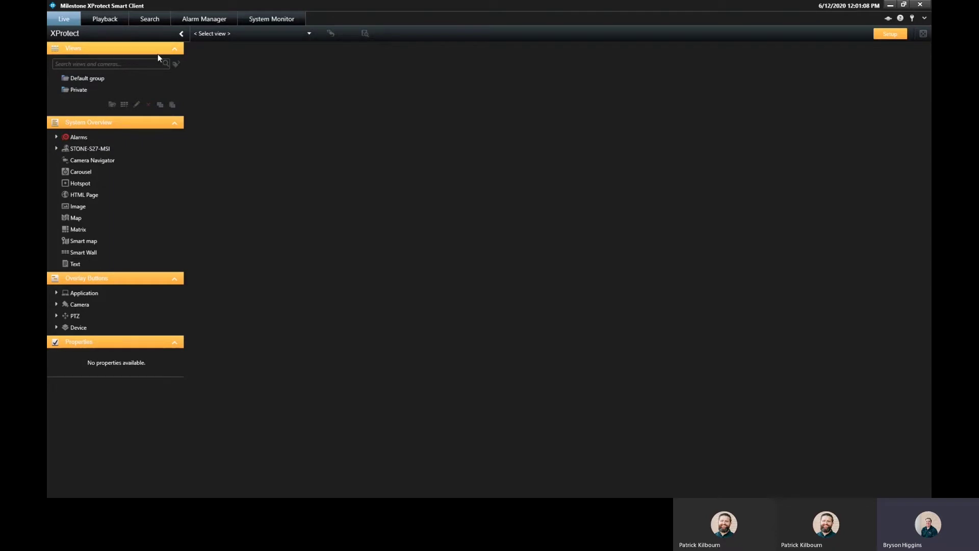
pyautogui.click(91, 79)
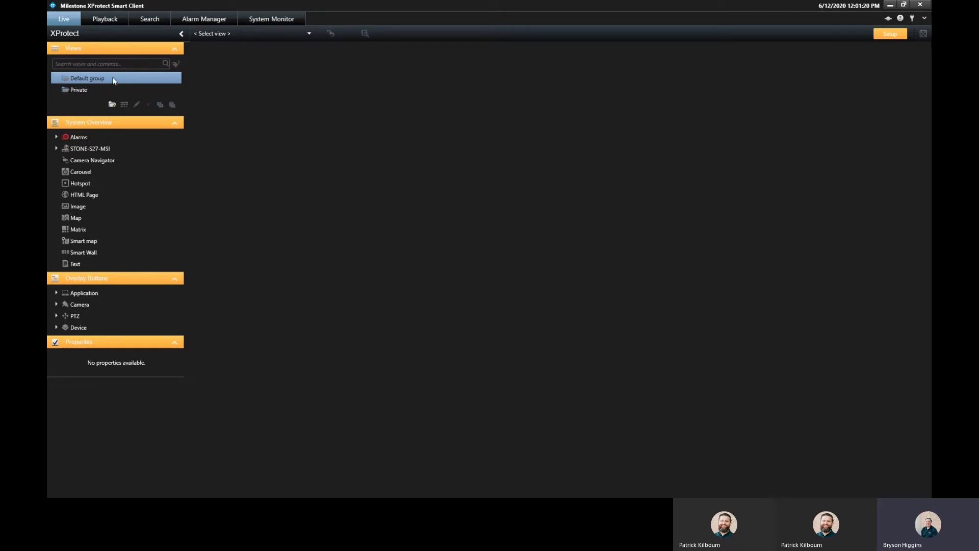
pyautogui.click(79, 90)
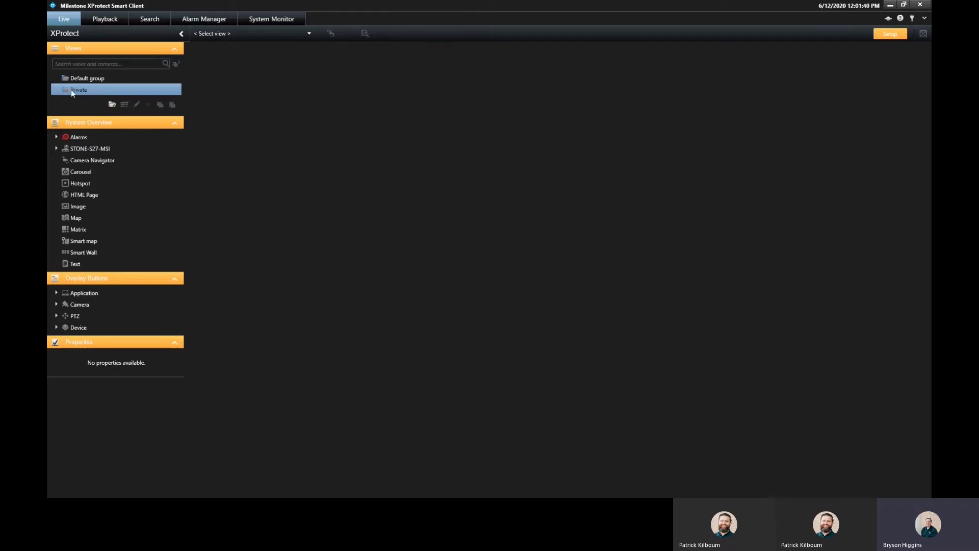
pyautogui.click(95, 78)
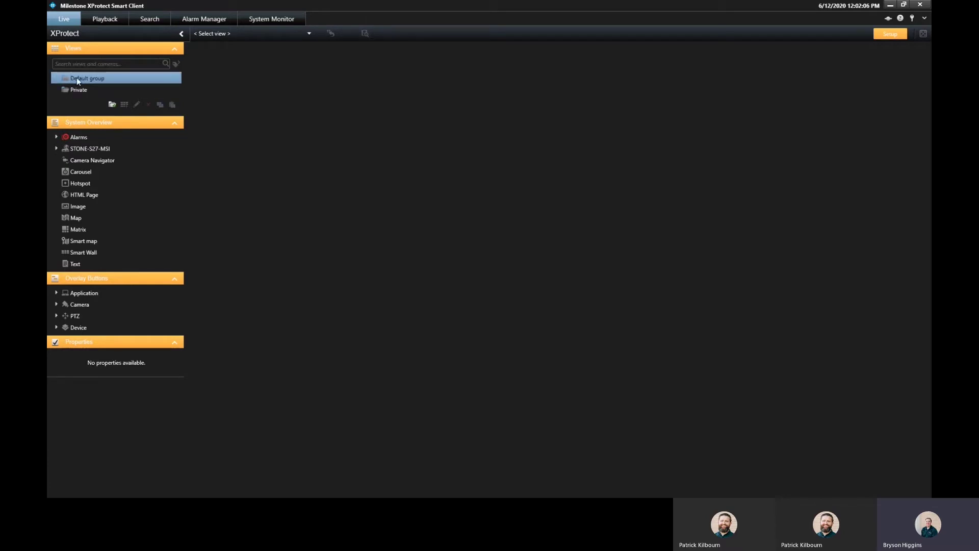
# Add a New Group under the Default group, with a nested group inside it.
pyautogui.click(111, 106)
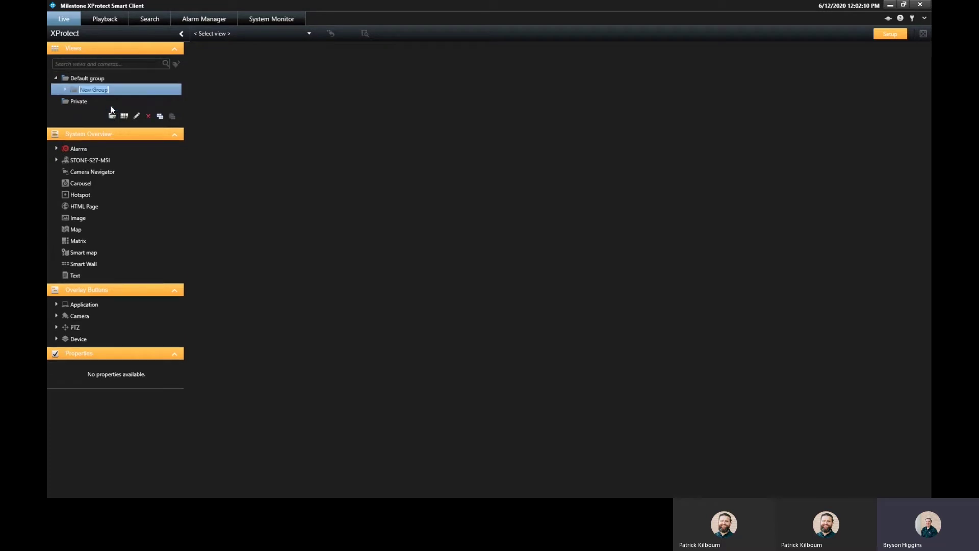
pyautogui.rightClick(94, 79)
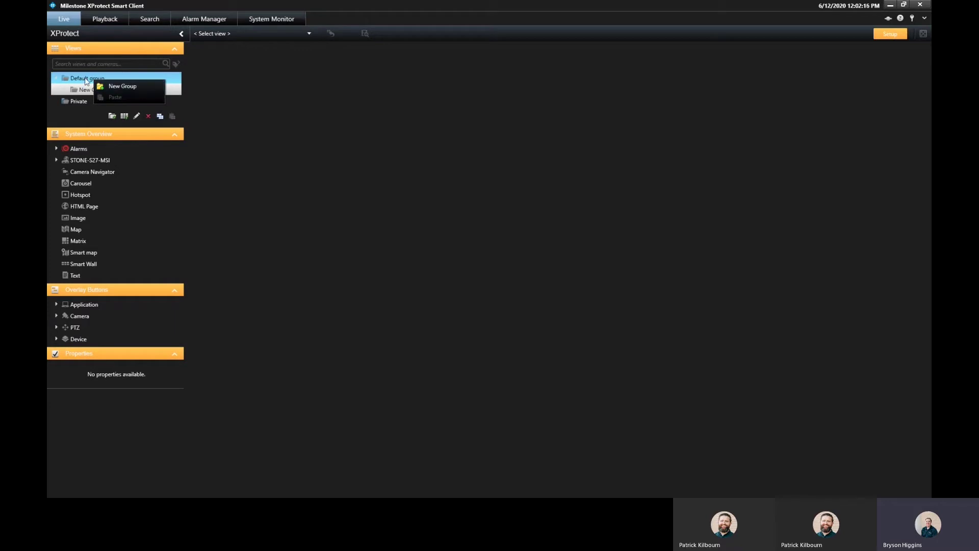
pyautogui.click(105, 113)
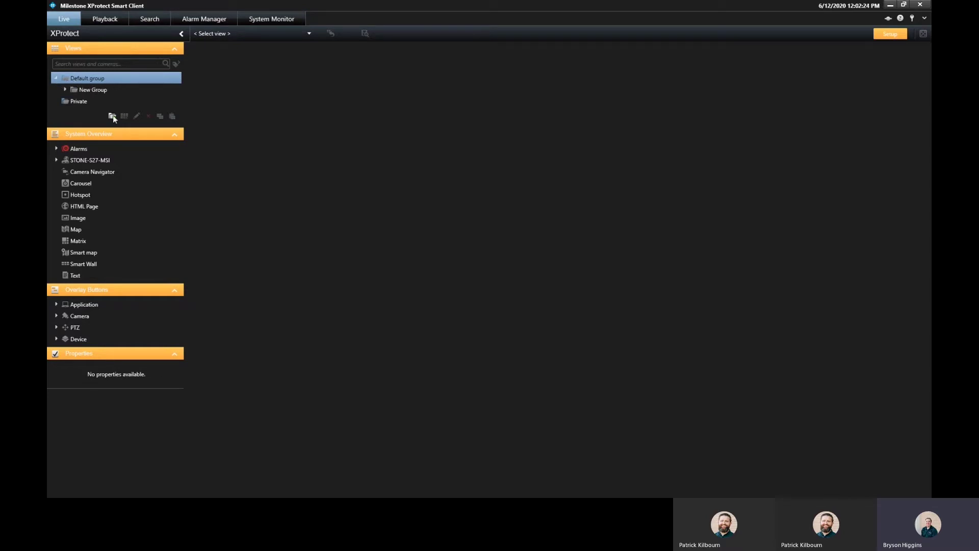
pyautogui.click(92, 90)
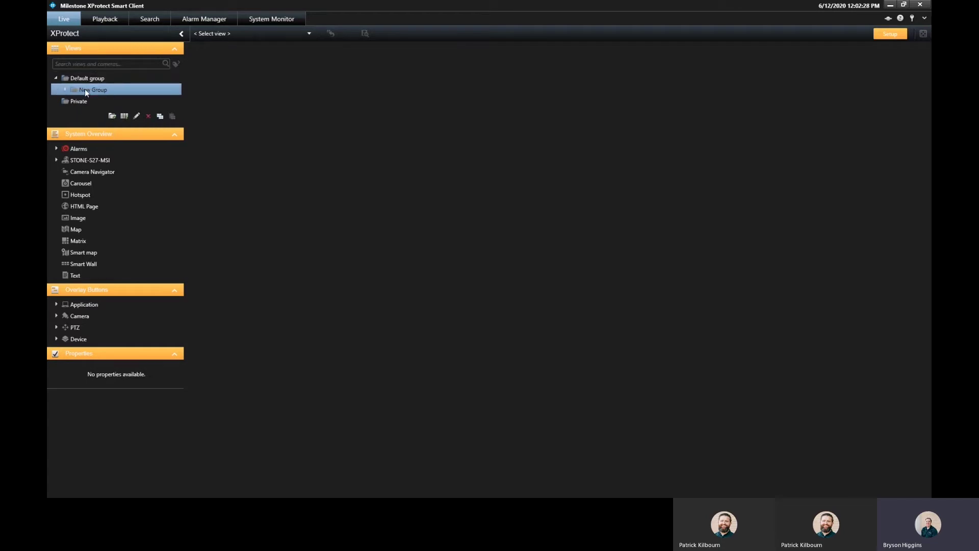
pyautogui.click(112, 117)
# Rename New Group to Demo, then rename it again to Exterior.
pyautogui.click(138, 117)
pyautogui.write('Demo')
pyautogui.press('Return')
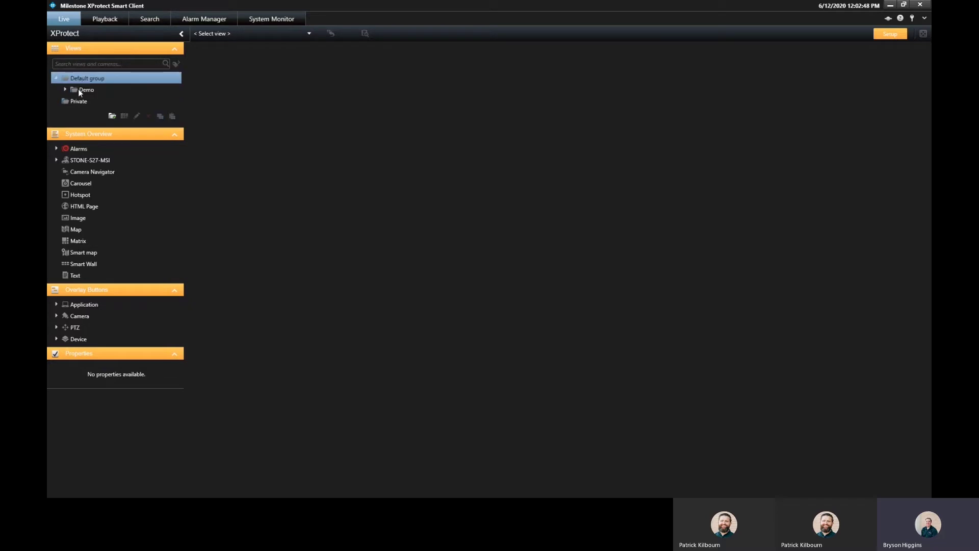
pyautogui.click(136, 116)
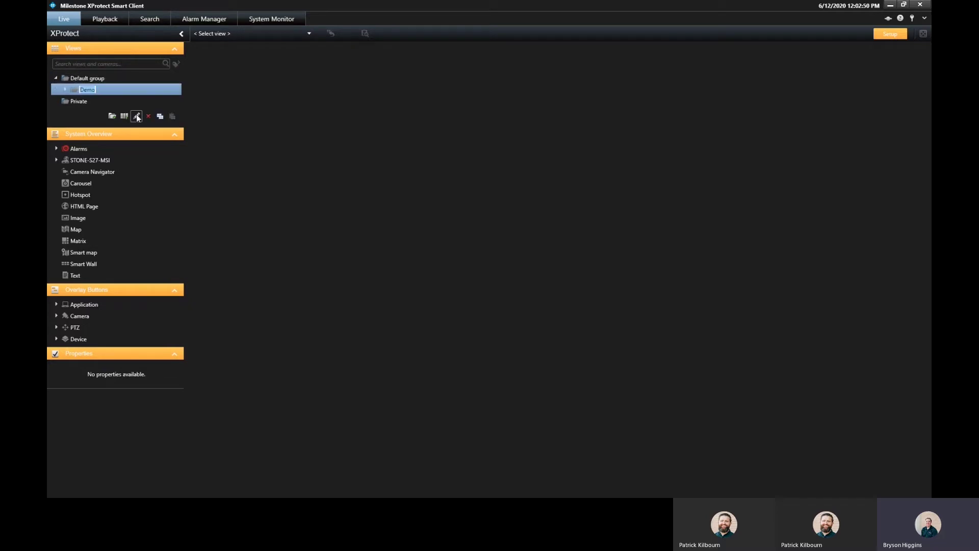
pyautogui.write('Exterior')
pyautogui.press('Return')
# Delete the extra group under Exterior and add a second Default subgroup named Interior.
pyautogui.click(111, 116)
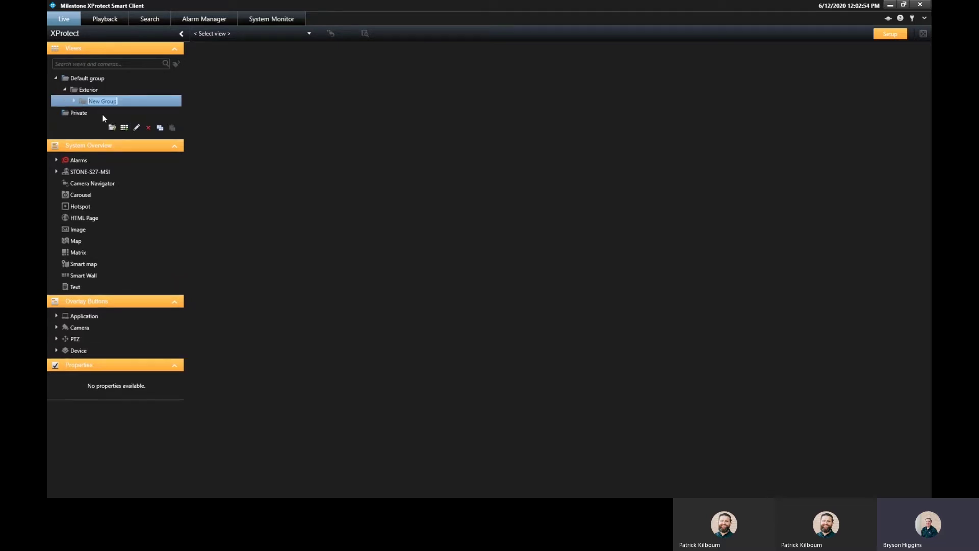
pyautogui.click(149, 128)
pyautogui.click(542, 266)
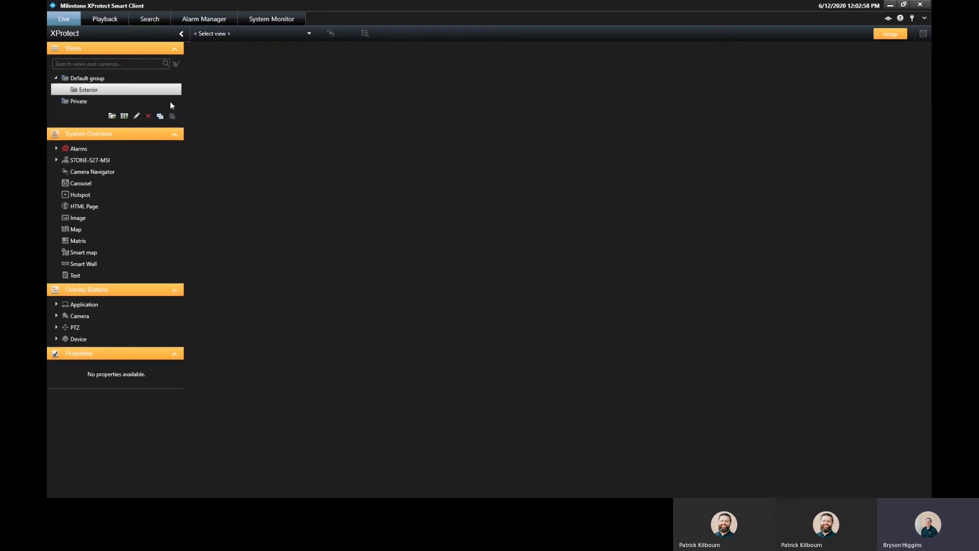
pyautogui.click(85, 79)
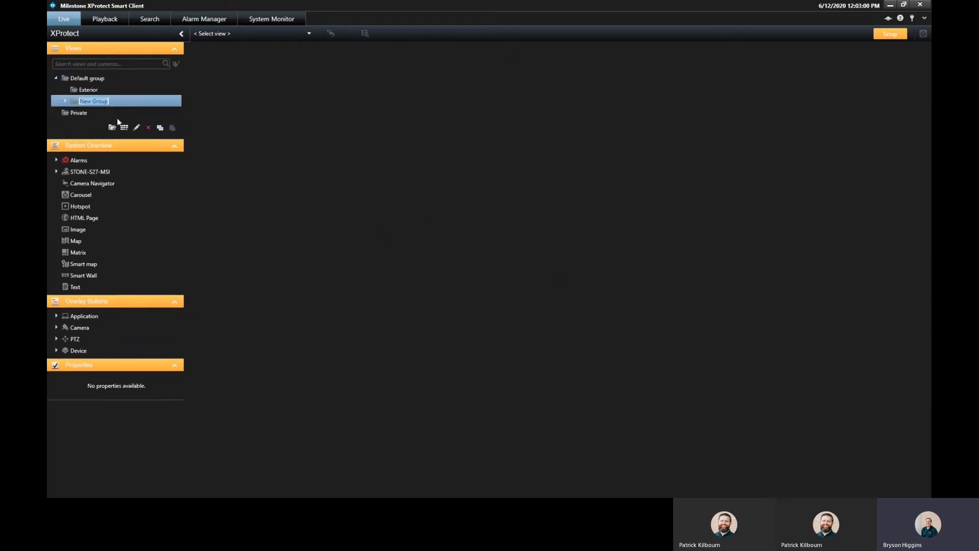
pyautogui.write('Interior')
# Finish naming Interior and add a new 4:3, 2 x 2 view inside it.
pyautogui.click(81, 90)
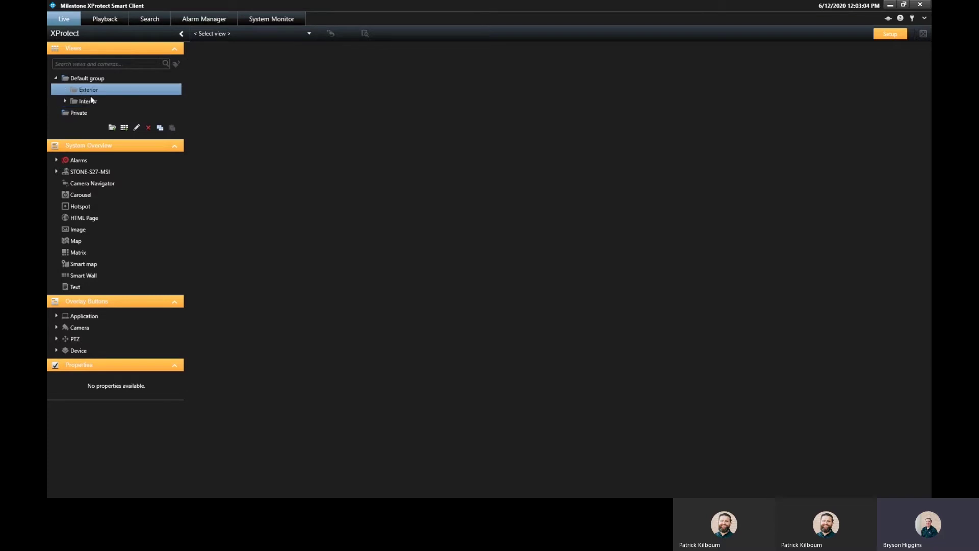
pyautogui.click(125, 127)
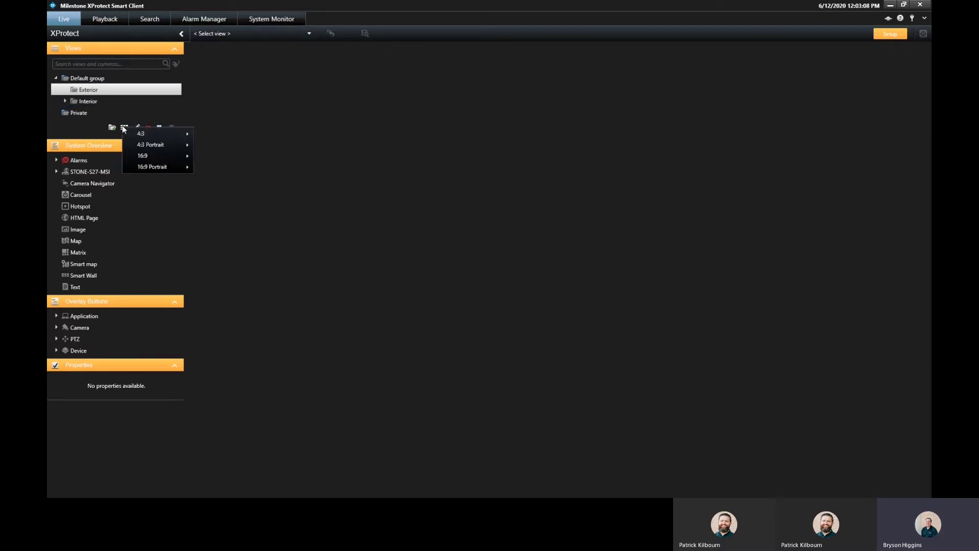
pyautogui.press('Escape')
pyautogui.press('Down')
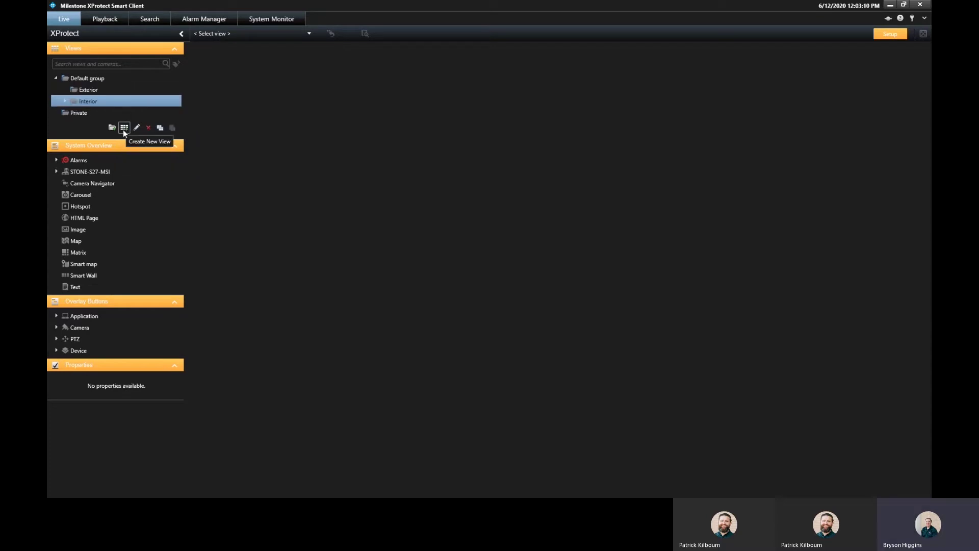
pyautogui.click(125, 128)
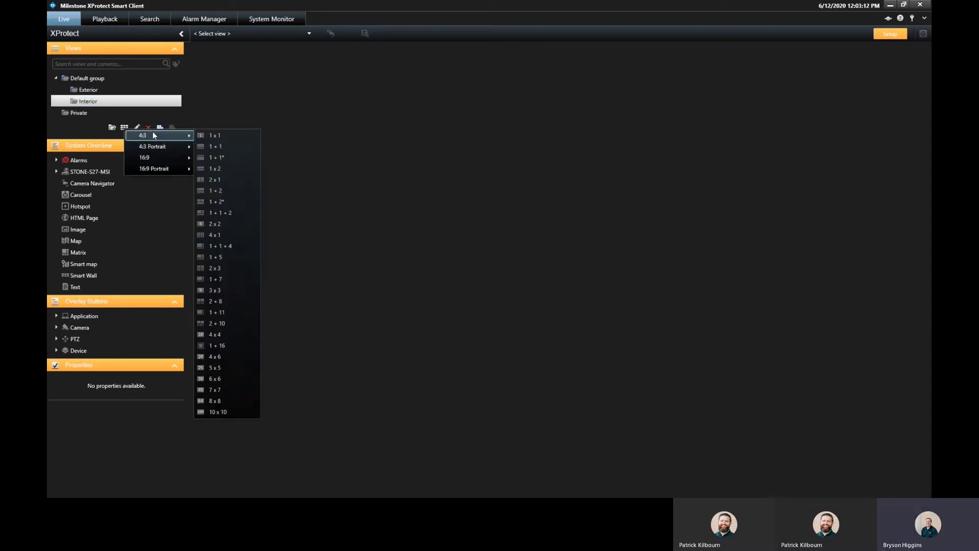
pyautogui.moveTo(152, 131)
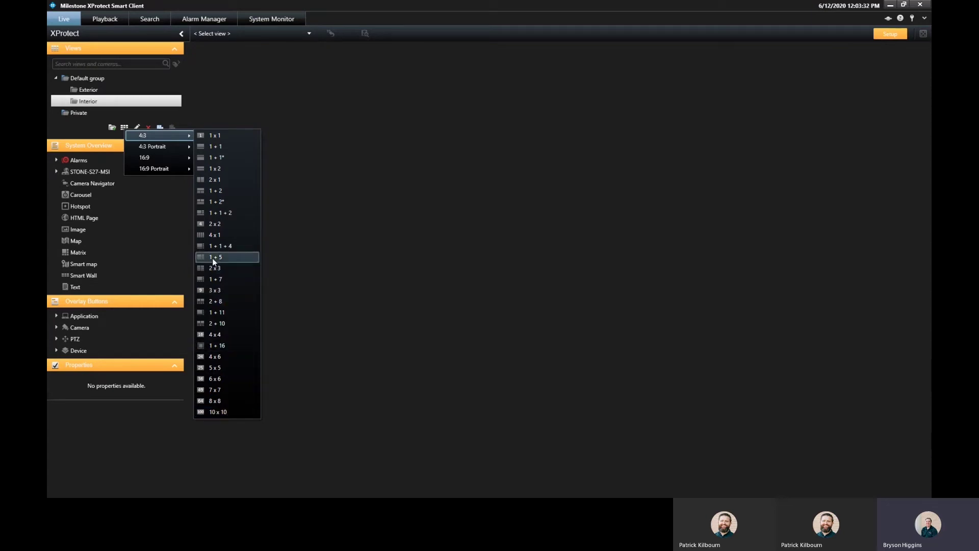
pyautogui.click(215, 224)
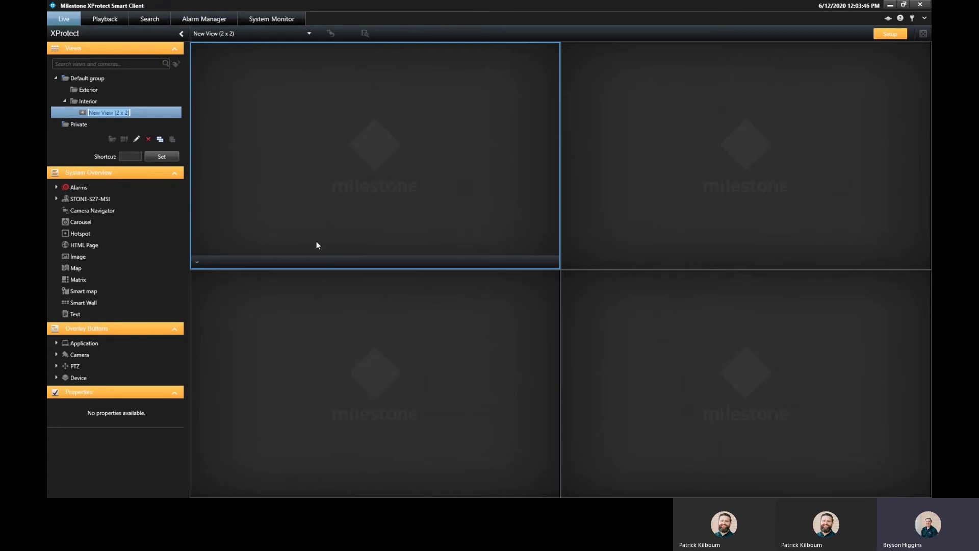
# Select New View (2 x 2) and drop the STONE-S27-MSI Drone and Sky cameras into the top panes.
pyautogui.click(123, 99)
pyautogui.click(124, 114)
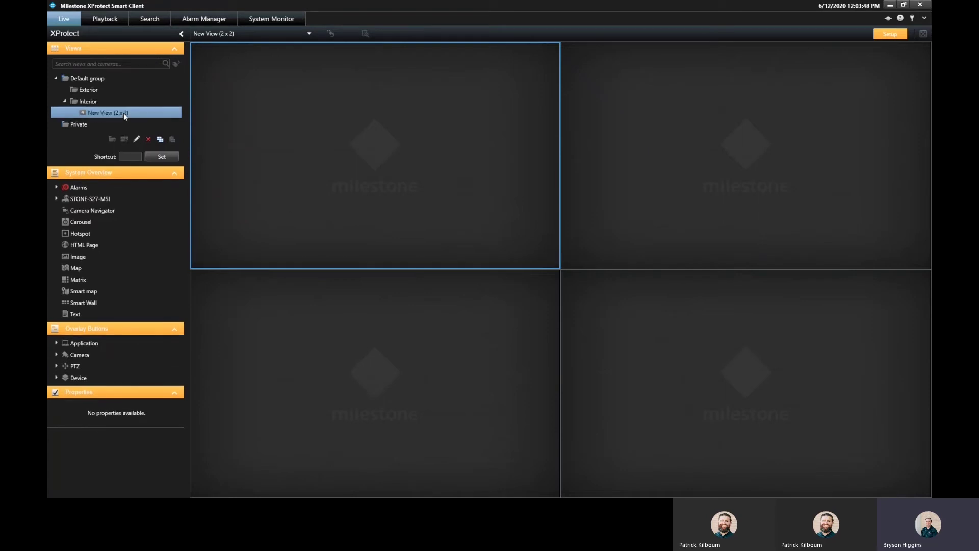
pyautogui.click(84, 198)
pyautogui.click(56, 200)
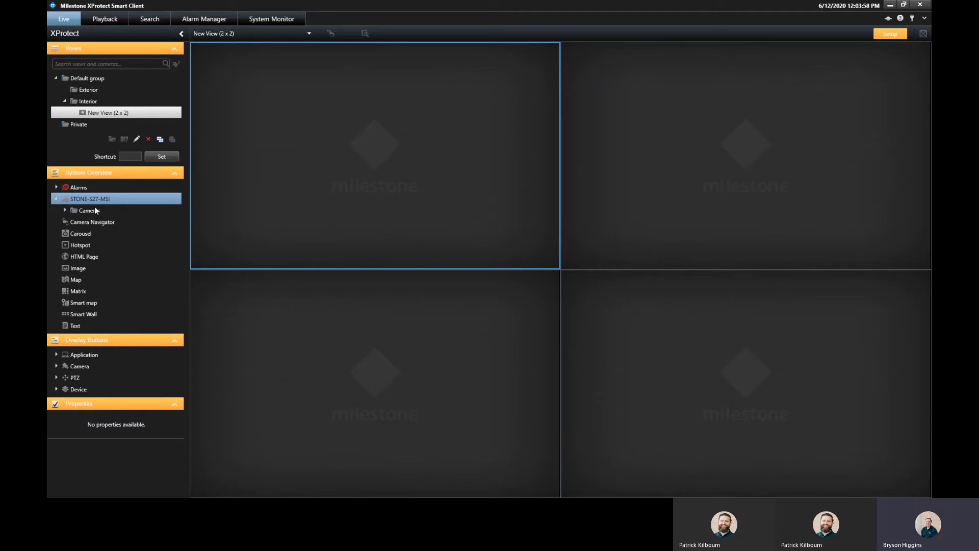
pyautogui.click(65, 211)
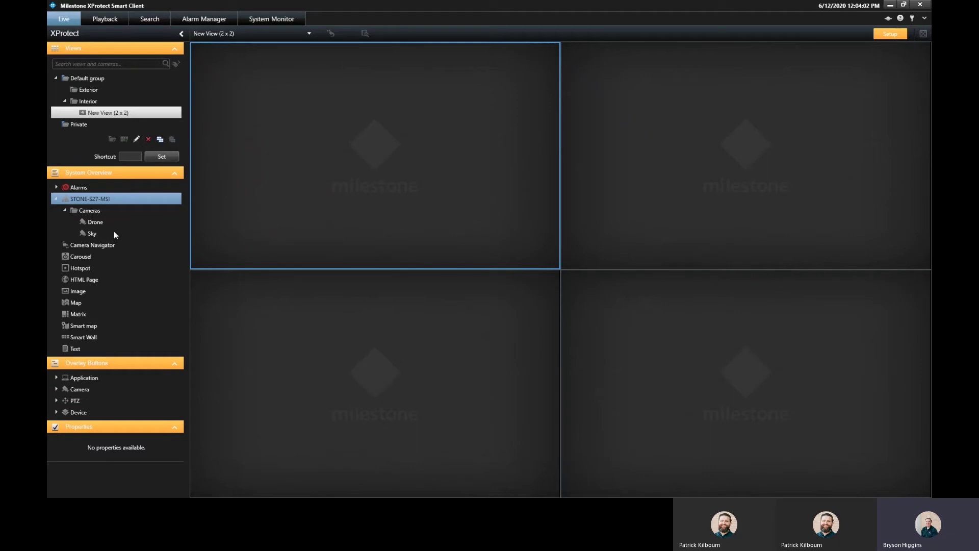
pyautogui.moveTo(94, 223); pyautogui.dragTo(336, 189)
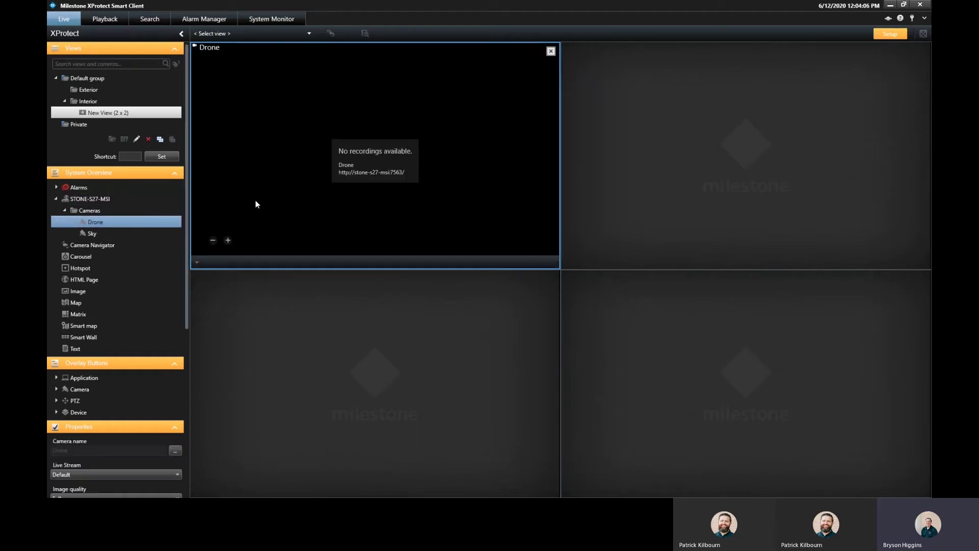
pyautogui.moveTo(89, 233); pyautogui.dragTo(630, 203)
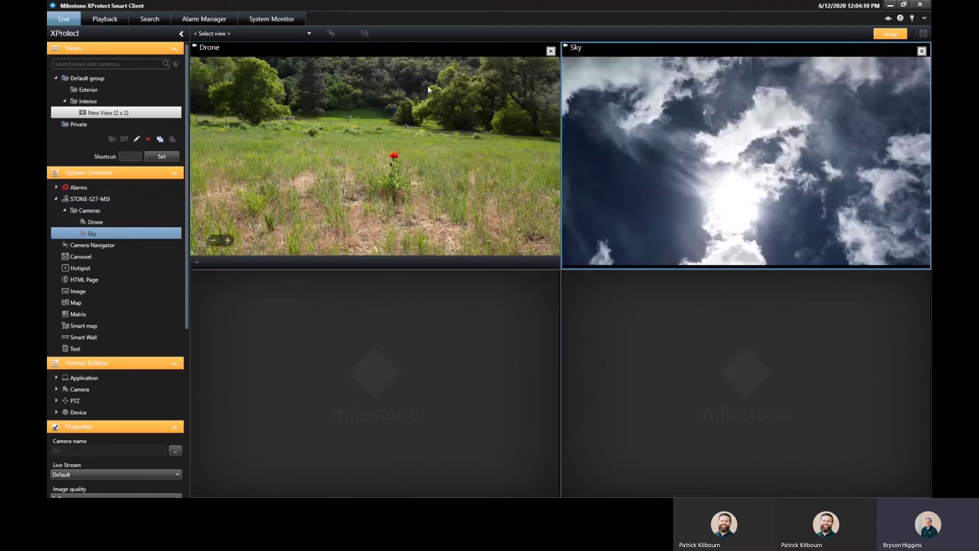
# Rearrange the camera panes so Sky sits top-left and Drone top-right.
pyautogui.click(210, 47)
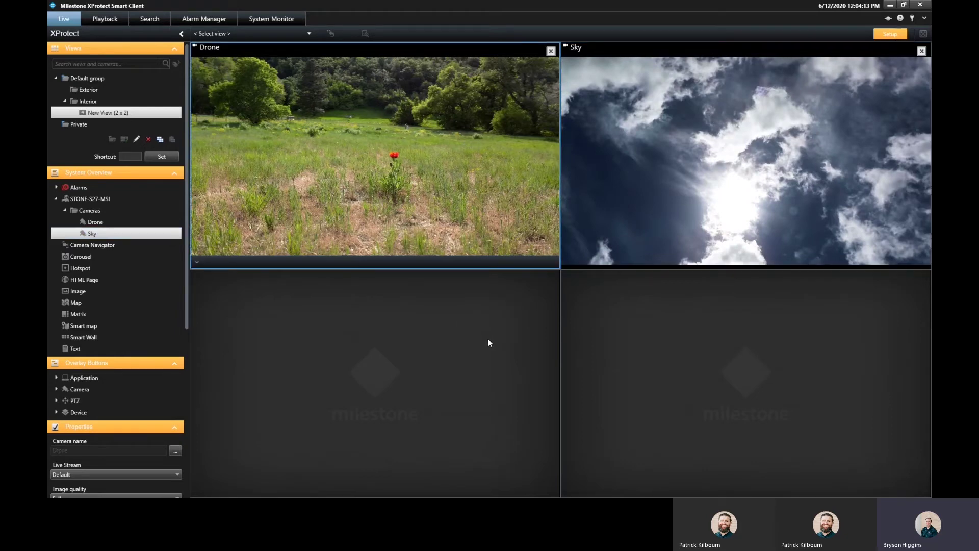
pyautogui.moveTo(216, 67); pyautogui.dragTo(375, 383)
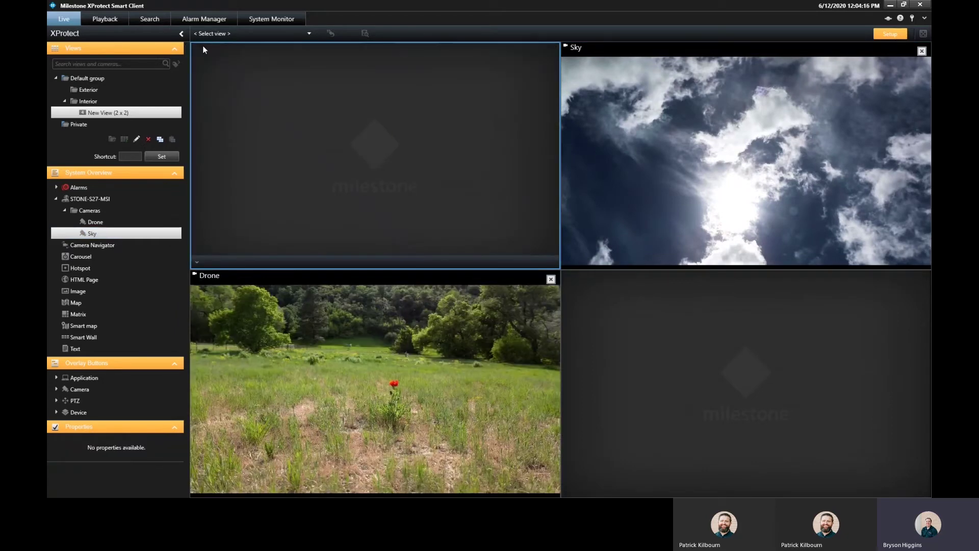
pyautogui.click(576, 48)
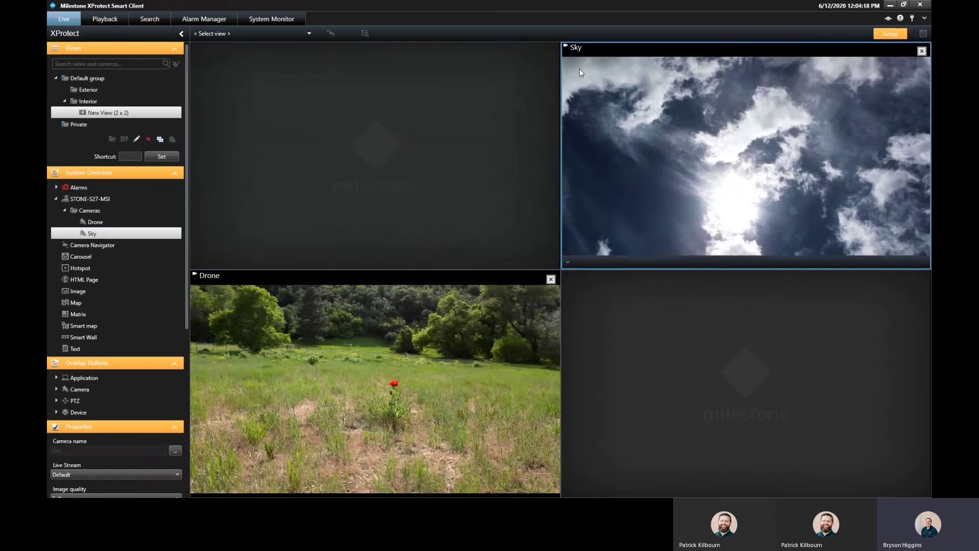
pyautogui.moveTo(580, 72); pyautogui.dragTo(331, 320)
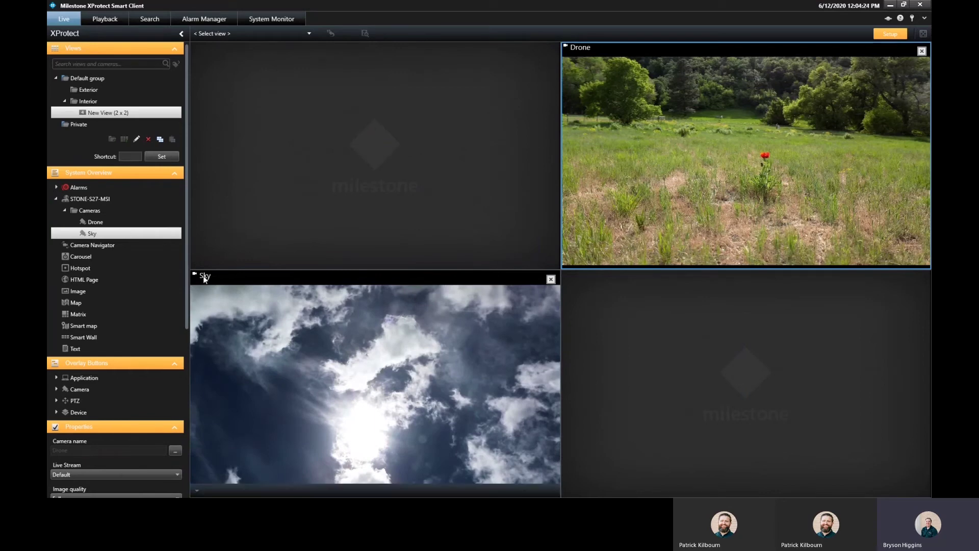
pyautogui.moveTo(203, 275); pyautogui.dragTo(246, 115)
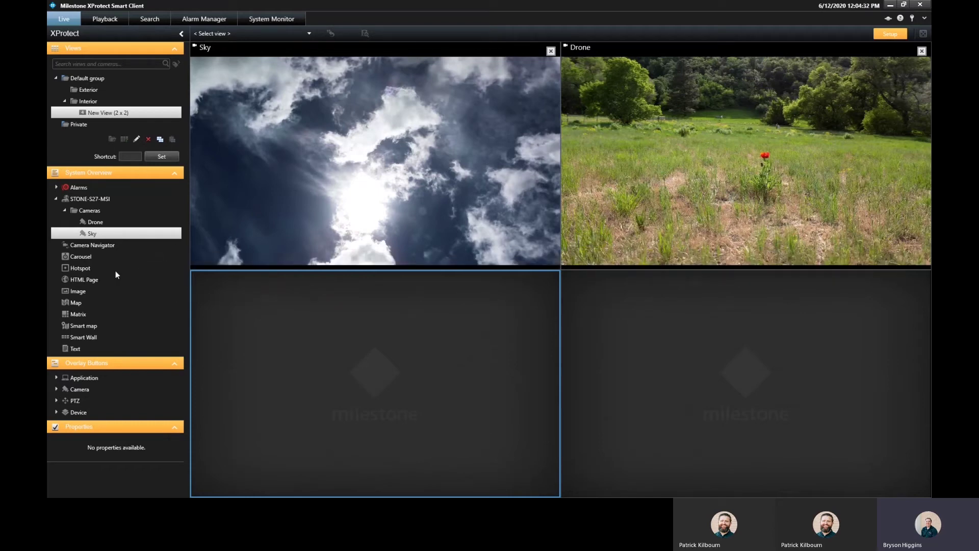
# Toggle between the Camera Navigator and Carousel content types.
pyautogui.click(81, 246)
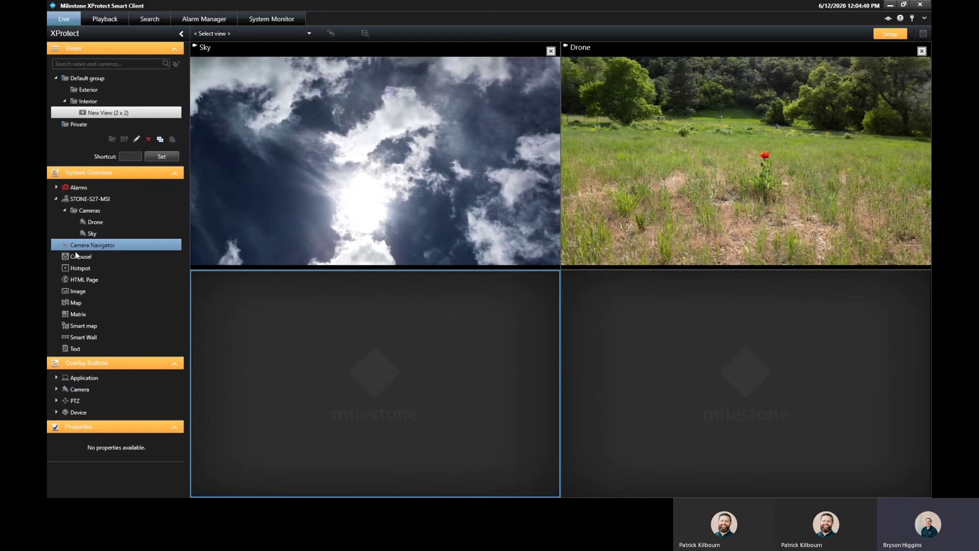
pyautogui.click(85, 257)
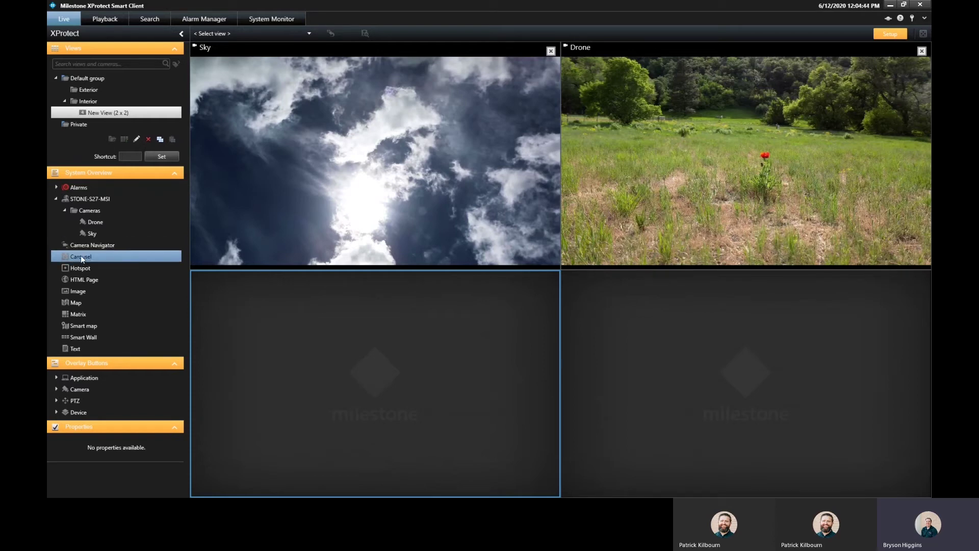
pyautogui.click(117, 248)
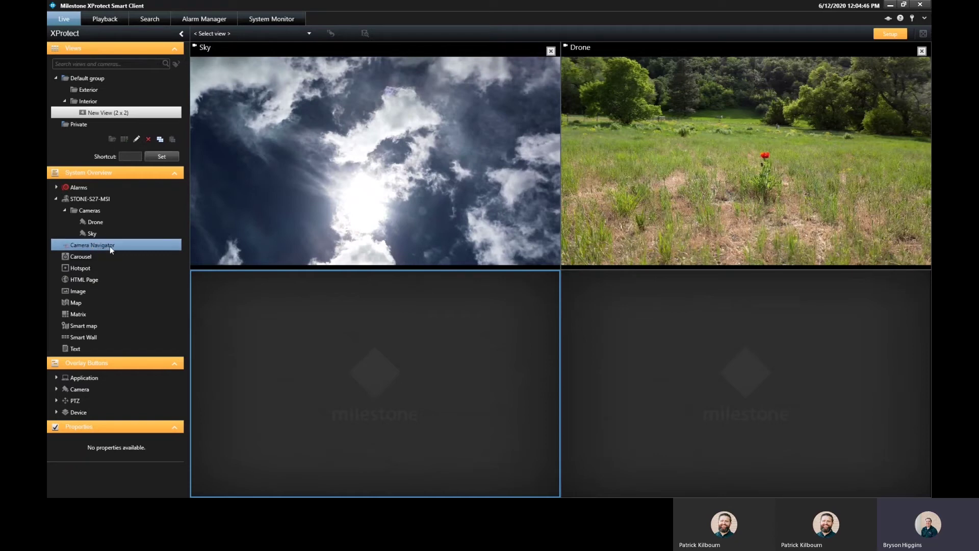
pyautogui.click(81, 259)
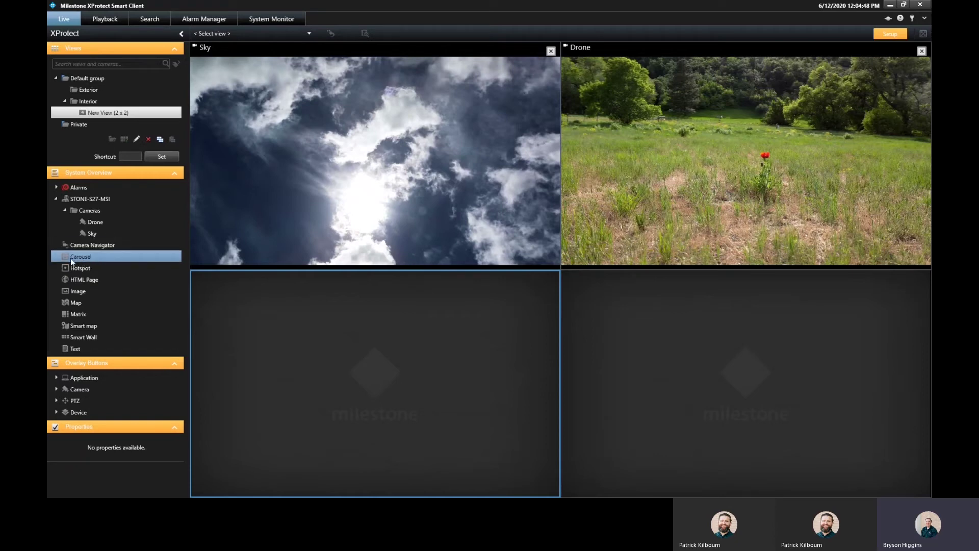
# Place a carousel in the lower-left pane and add the Drone and Sky cameras to it.
pyautogui.moveTo(70, 258); pyautogui.dragTo(414, 351)
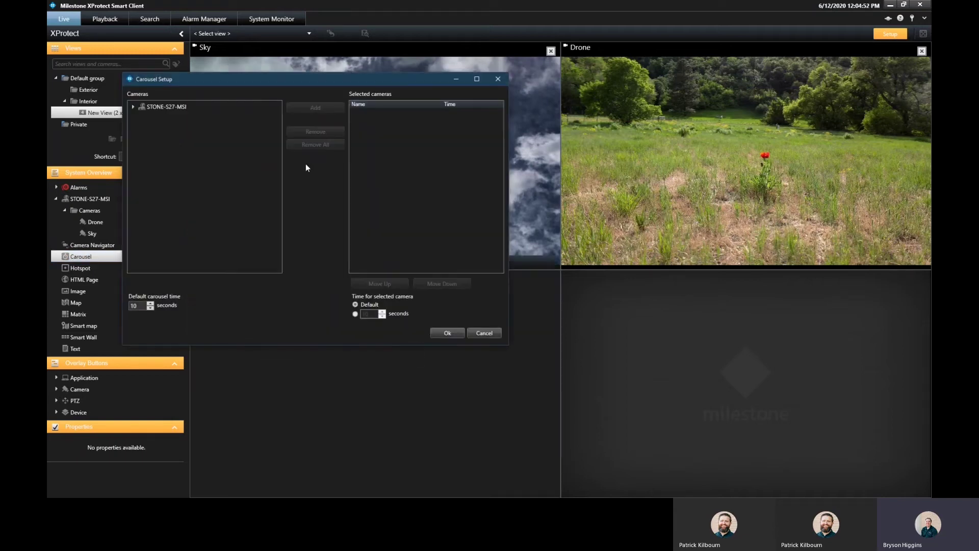
pyautogui.click(133, 107)
pyautogui.click(141, 119)
pyautogui.click(171, 130)
pyautogui.click(315, 108)
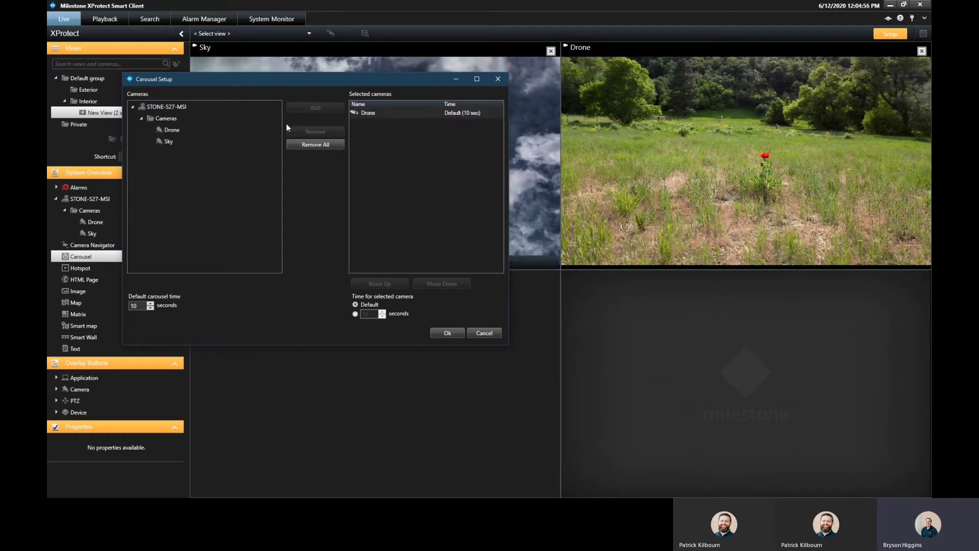
pyautogui.click(168, 141)
pyautogui.click(315, 107)
# Give Sky an 8-second display time, confirm the carousel, and put a hotspot lower-right.
pyautogui.click(441, 113)
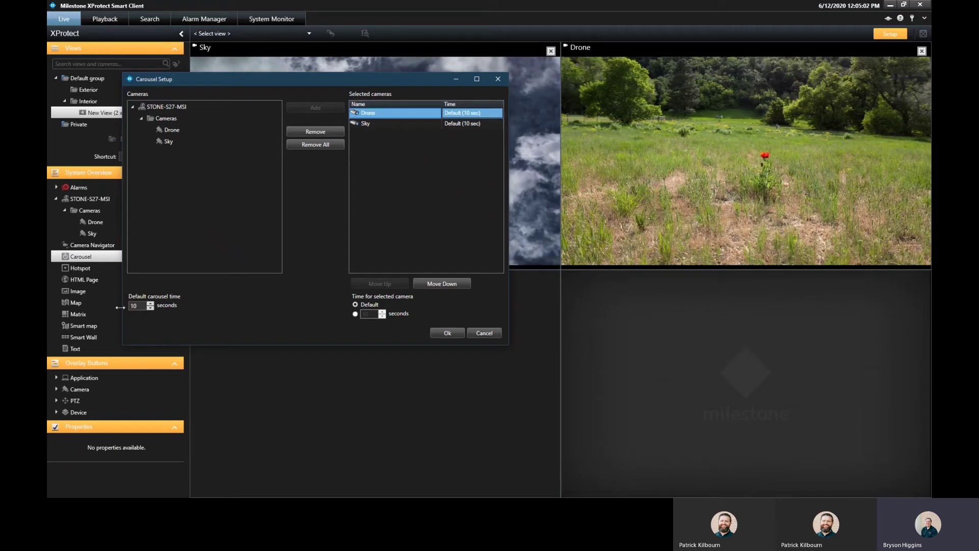
pyautogui.click(379, 124)
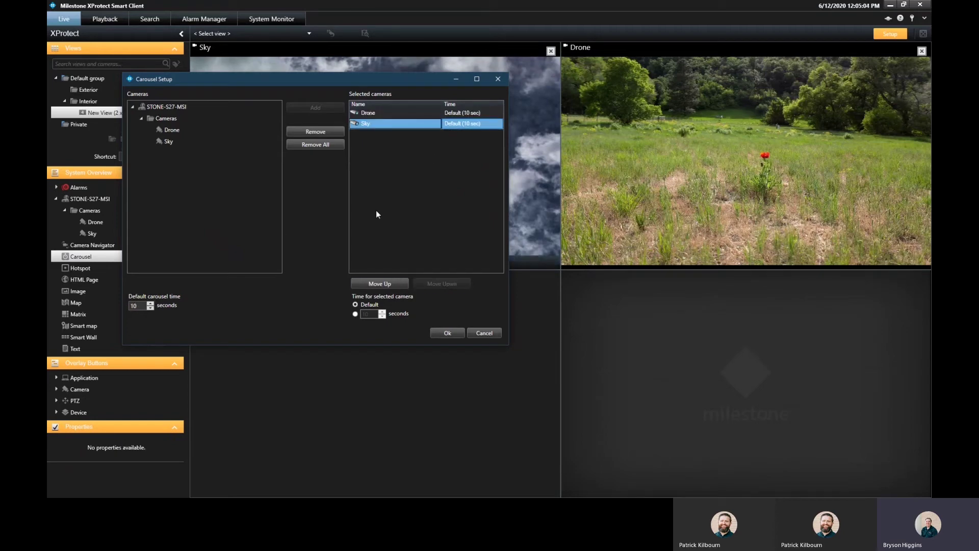
pyautogui.click(355, 314)
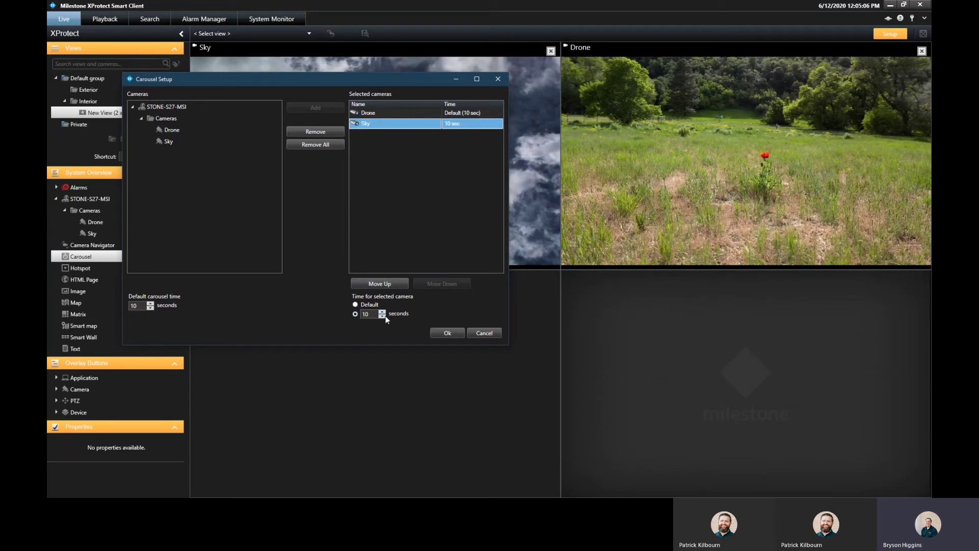
pyautogui.click(383, 316)
pyautogui.click(383, 316)
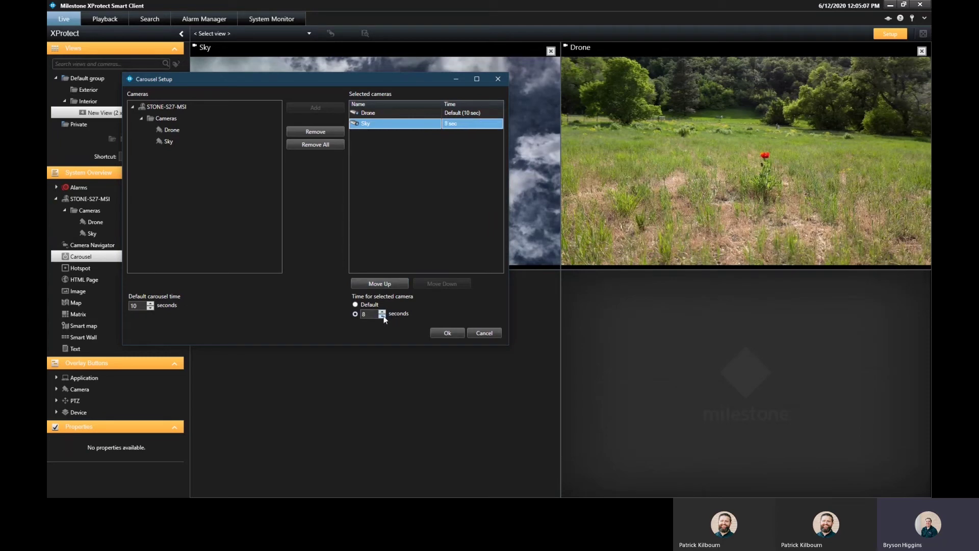
pyautogui.click(446, 331)
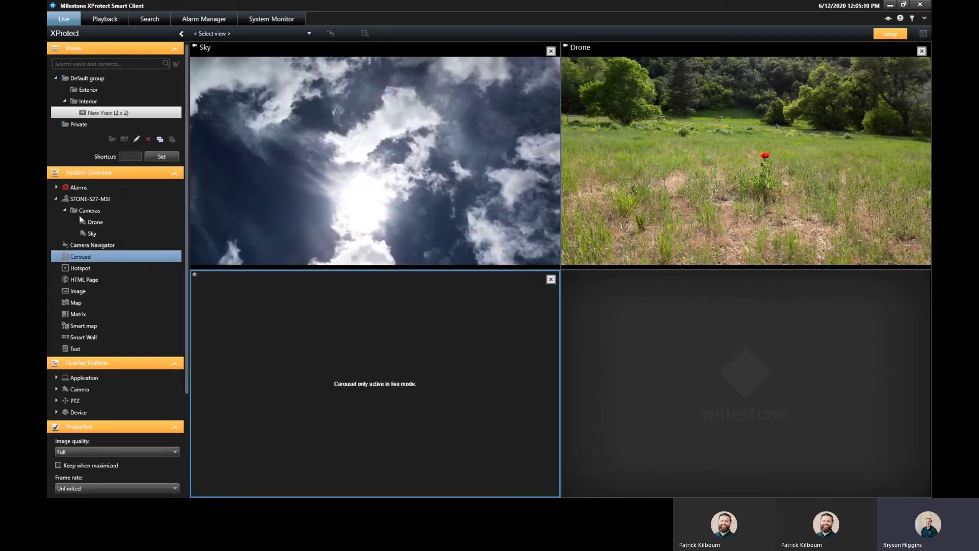
pyautogui.moveTo(78, 268); pyautogui.dragTo(652, 327)
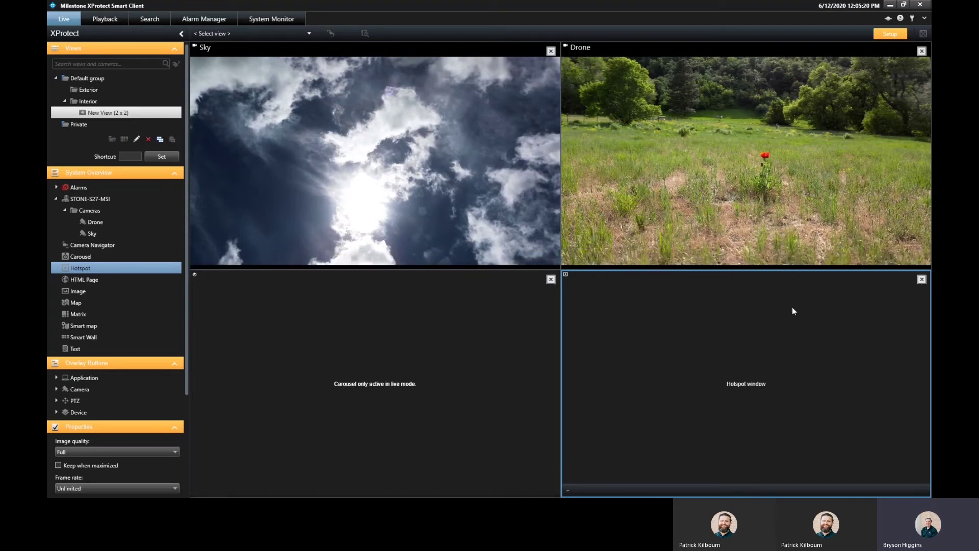
# Replace the lower-right hotspot with an HTML page showing google.com.
pyautogui.click(921, 279)
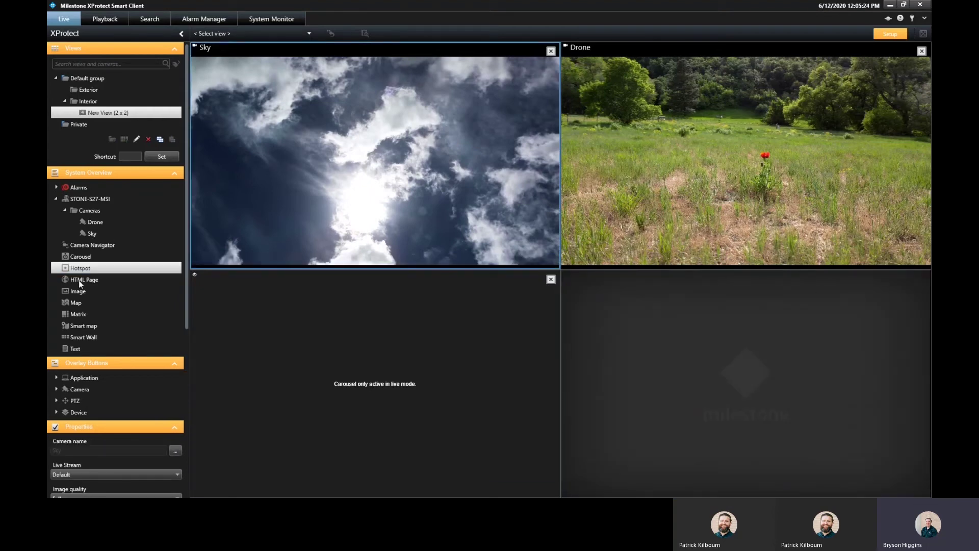
pyautogui.moveTo(80, 284); pyautogui.dragTo(668, 335)
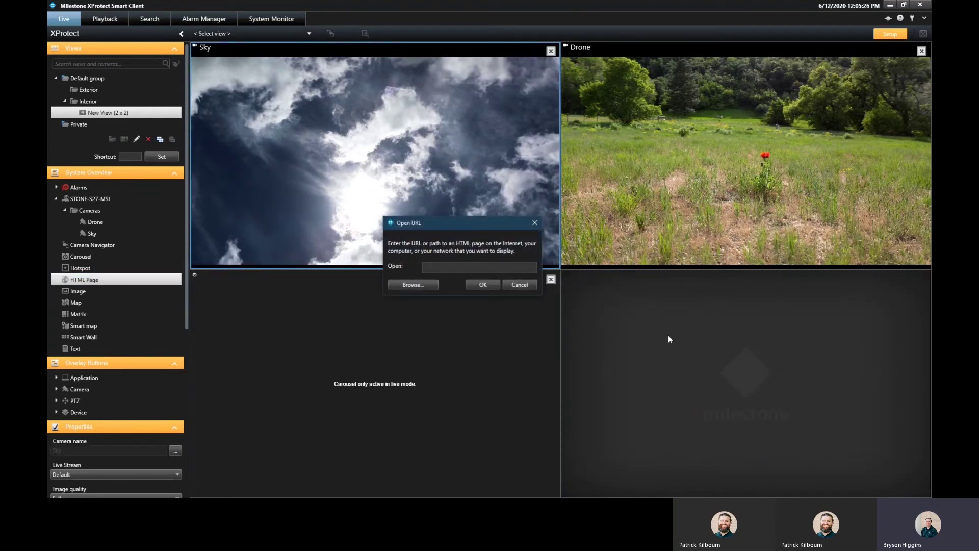
pyautogui.click(489, 268)
pyautogui.write('google.com')
pyautogui.click(469, 286)
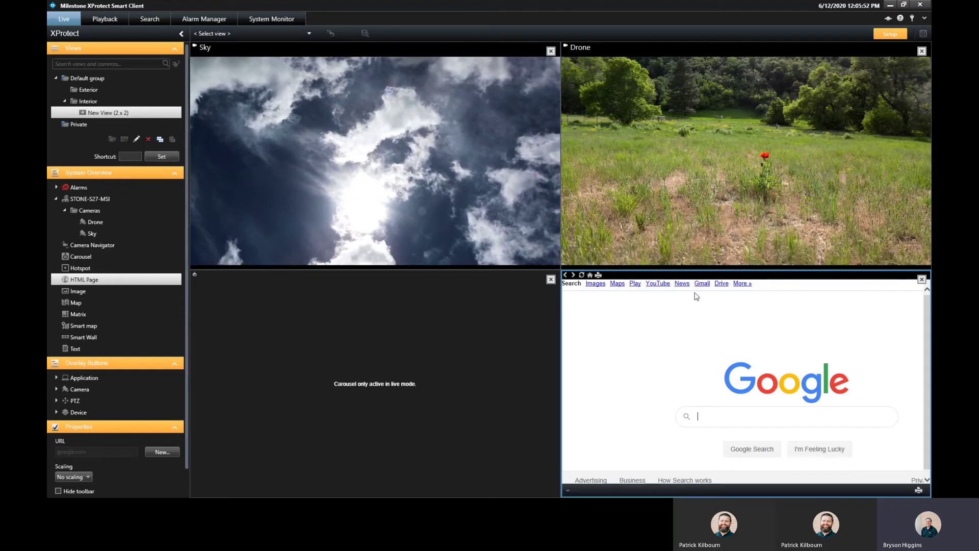
# Swap the web page for the NASA rocket-launch image from OneDrive > Wallpaper.
pyautogui.click(920, 280)
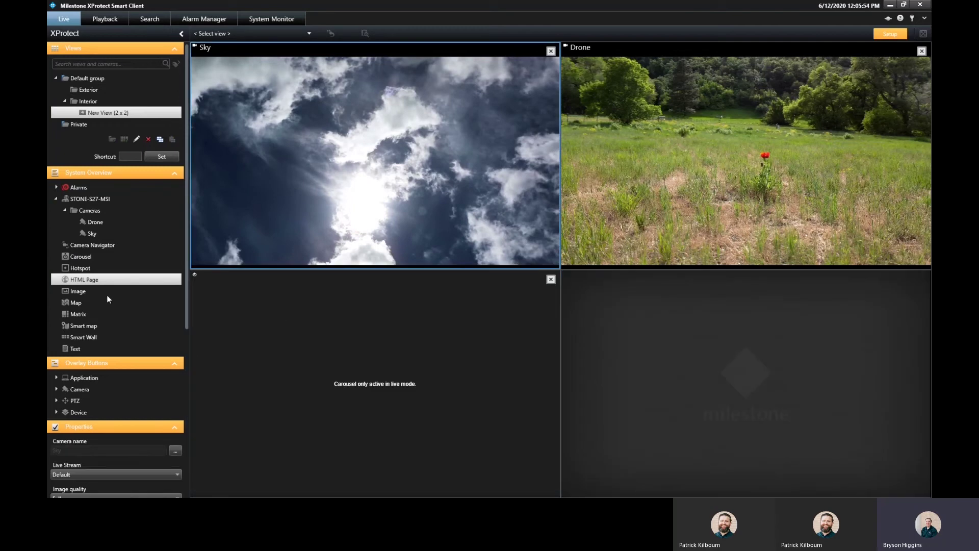
pyautogui.moveTo(106, 293); pyautogui.dragTo(683, 347)
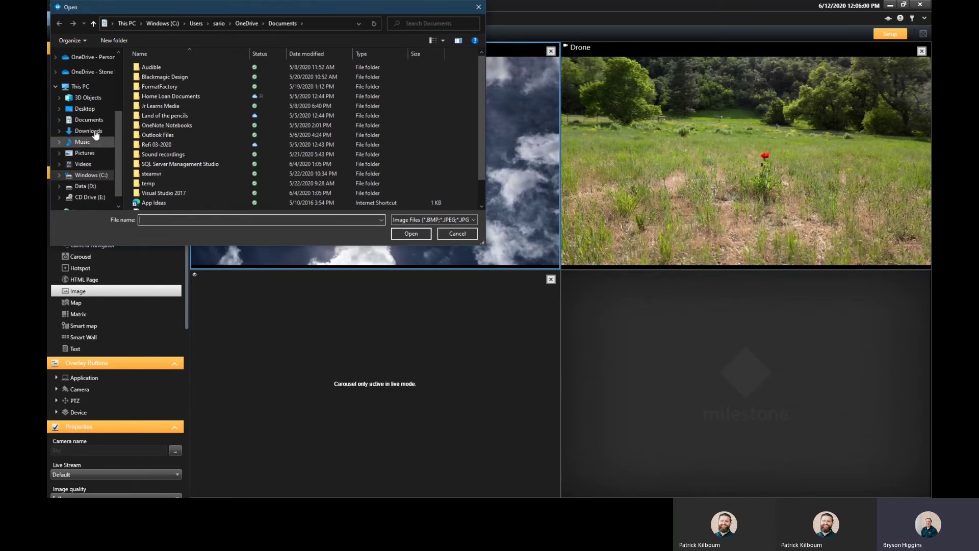
pyautogui.click(95, 57)
pyautogui.scroll(-5, 171, 167)
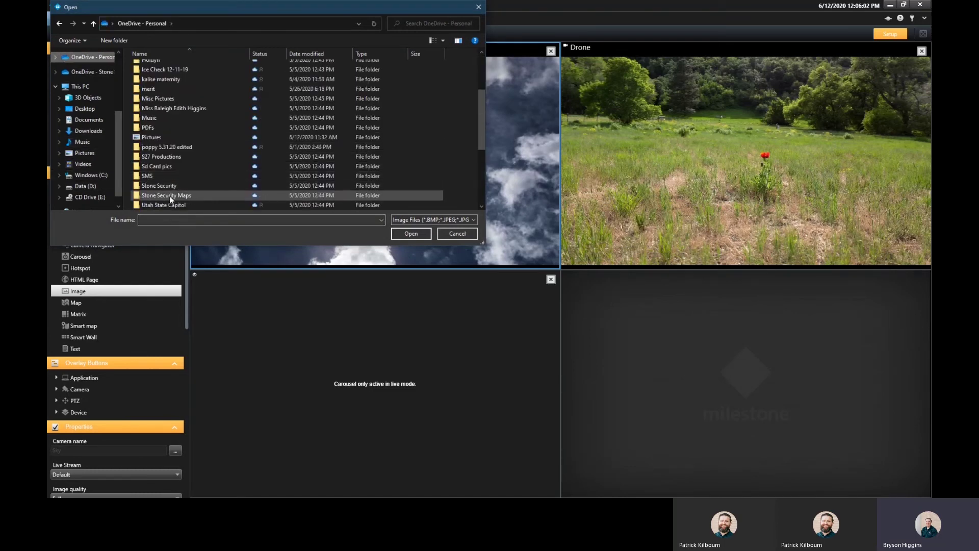
pyautogui.doubleClick(170, 166)
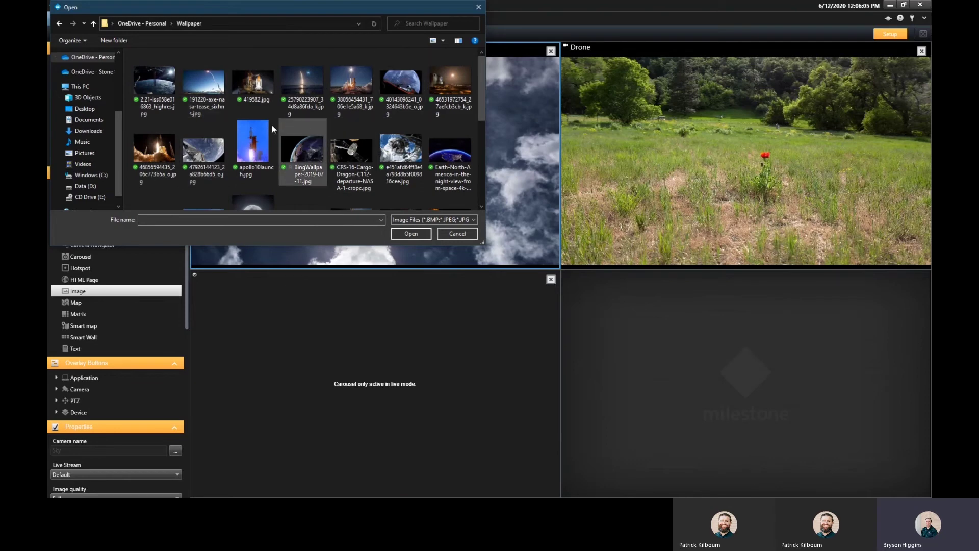
pyautogui.click(204, 86)
pyautogui.click(410, 234)
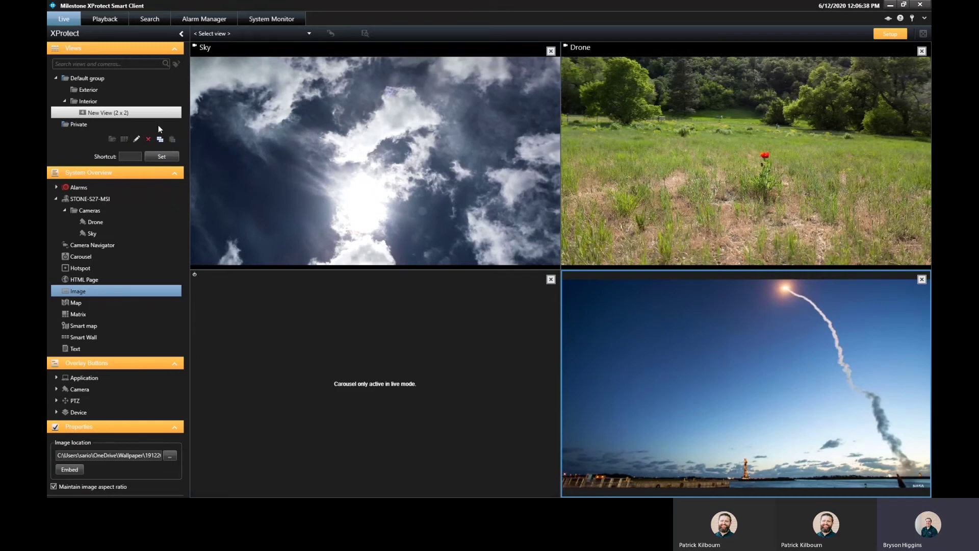
# Create a new 1 + 11 view in Interior and make its large pane a hotspot.
pyautogui.click(88, 101)
pyautogui.click(123, 139)
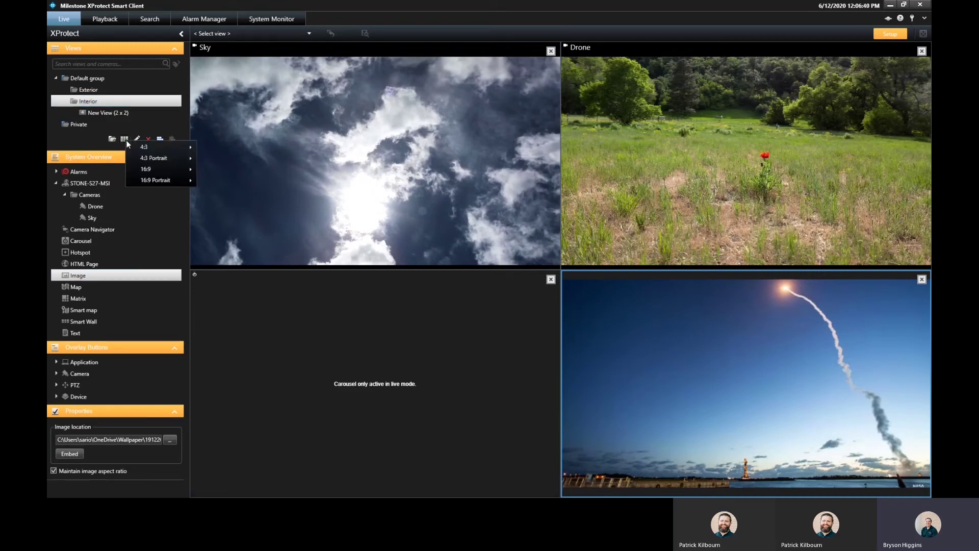
pyautogui.moveTo(160, 145)
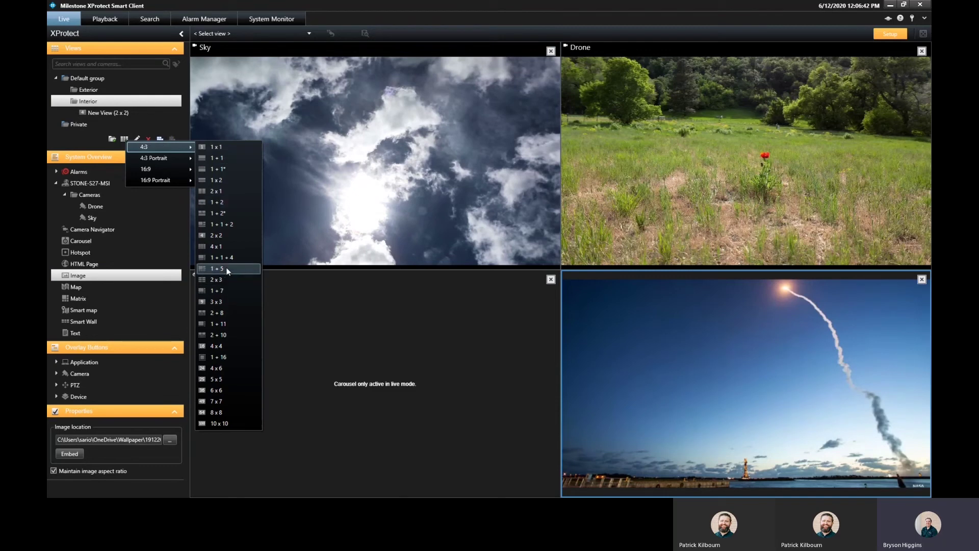
pyautogui.click(227, 323)
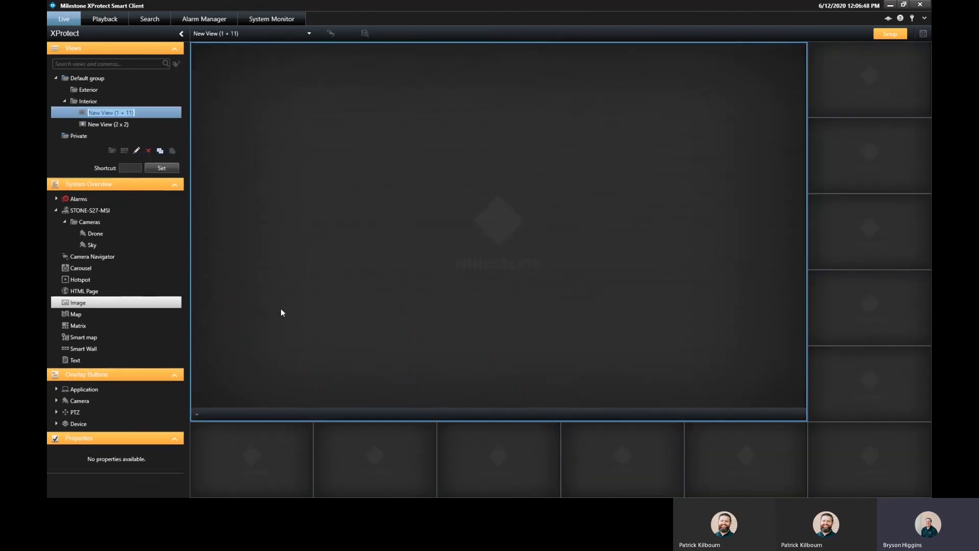
pyautogui.click(90, 280)
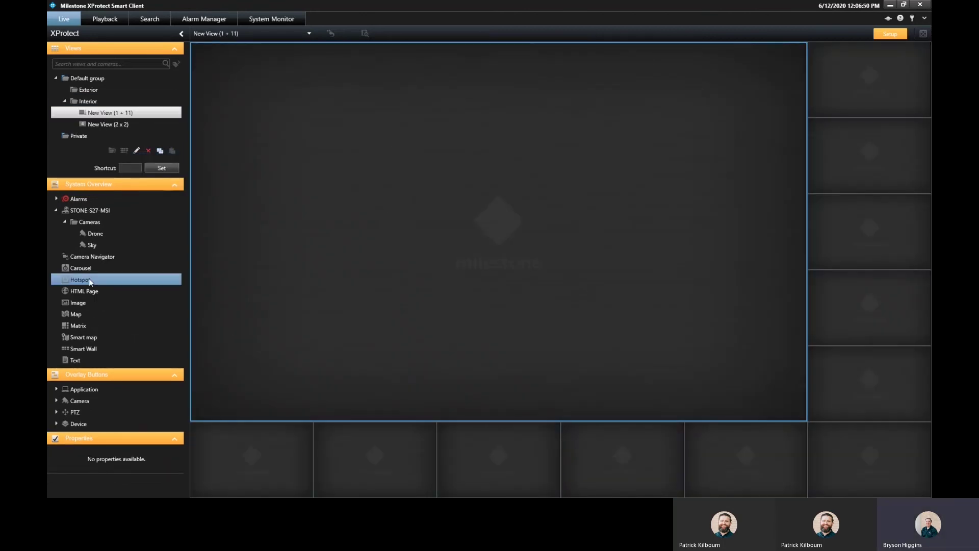
pyautogui.moveTo(357, 265); pyautogui.dragTo(357, 264)
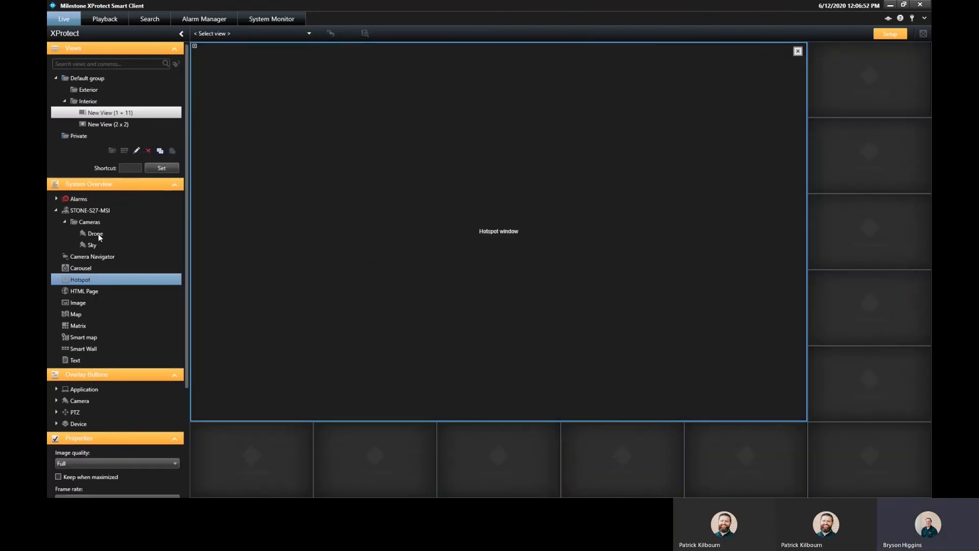
# Fill the right-hand column of small panes with alternating Drone and Sky cameras.
pyautogui.moveTo(99, 238); pyautogui.dragTo(844, 90)
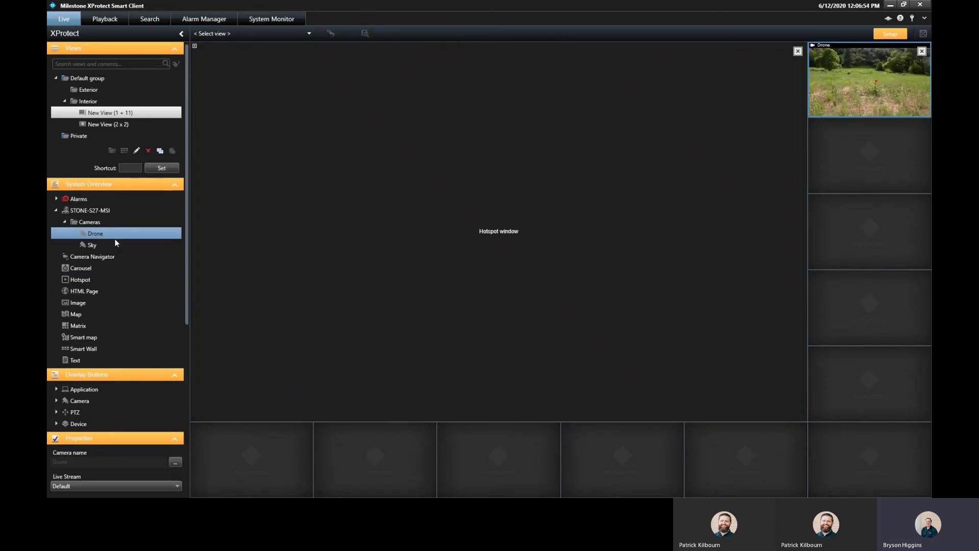
pyautogui.moveTo(92, 247); pyautogui.dragTo(582, 210)
pyautogui.moveTo(835, 163); pyautogui.dragTo(835, 163)
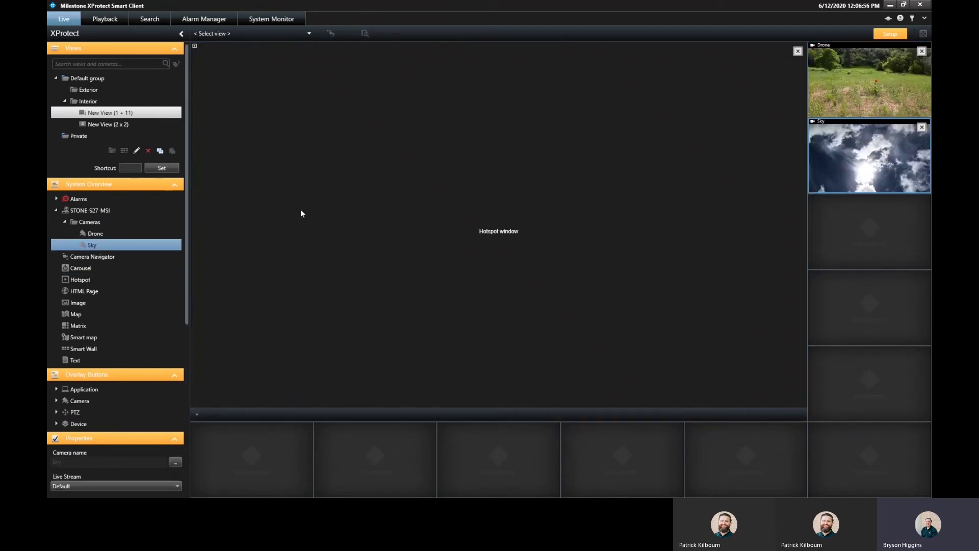
pyautogui.moveTo(96, 234); pyautogui.dragTo(724, 220)
pyautogui.moveTo(846, 239); pyautogui.dragTo(846, 239)
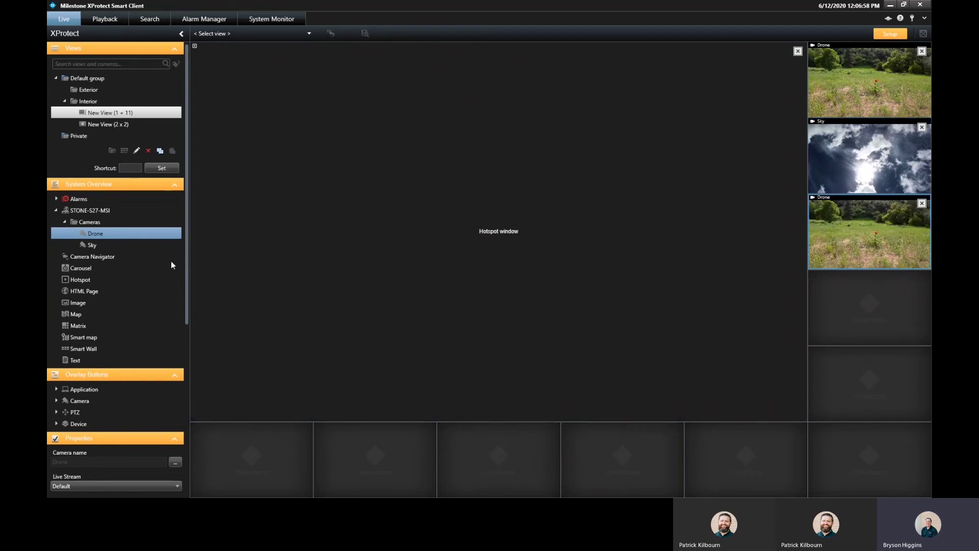
pyautogui.moveTo(85, 247); pyautogui.dragTo(816, 303)
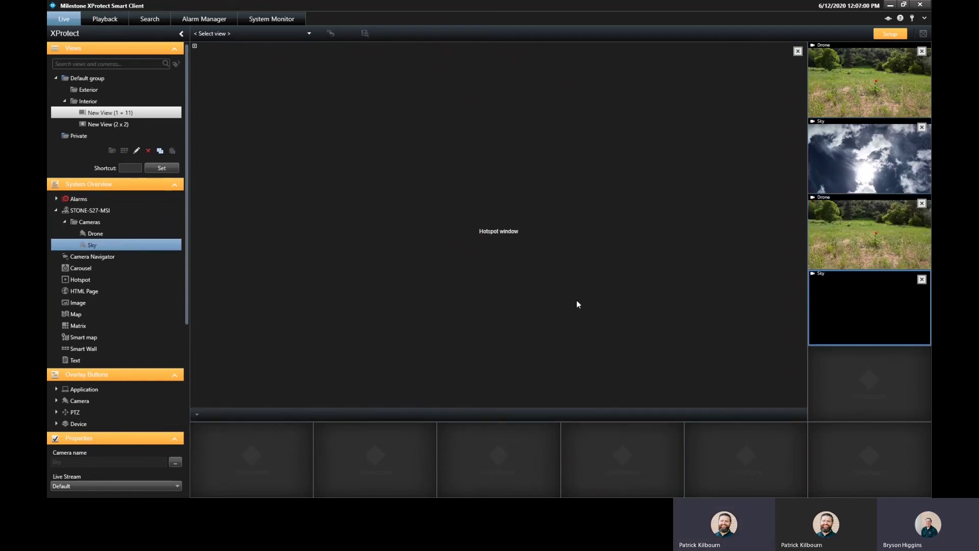
pyautogui.moveTo(93, 234); pyautogui.dragTo(151, 248)
pyautogui.moveTo(830, 419); pyautogui.dragTo(845, 453)
pyautogui.moveTo(94, 234); pyautogui.dragTo(734, 438)
# Fill the bottom row of small panes with alternating Drone and Sky cameras.
pyautogui.click(95, 246)
pyautogui.moveTo(590, 457); pyautogui.dragTo(592, 458)
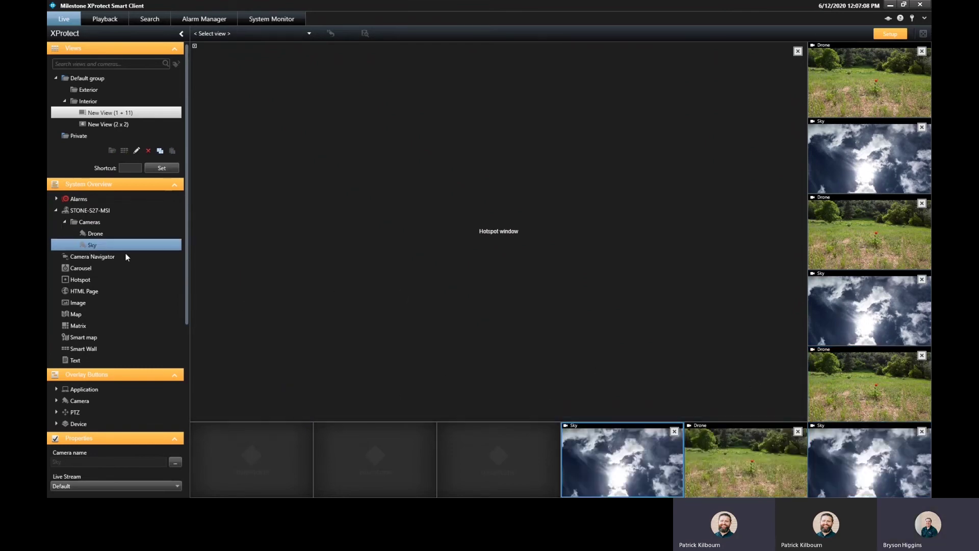
pyautogui.moveTo(95, 234); pyautogui.dragTo(139, 243)
pyautogui.moveTo(499, 471); pyautogui.dragTo(499, 471)
pyautogui.moveTo(95, 245); pyautogui.dragTo(118, 246)
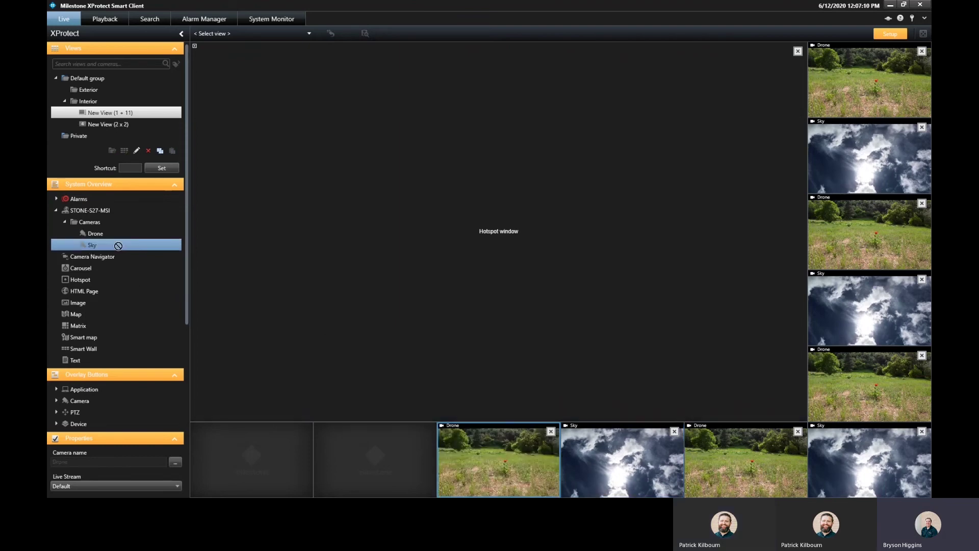
pyautogui.moveTo(378, 460); pyautogui.dragTo(378, 459)
pyautogui.moveTo(92, 235); pyautogui.dragTo(260, 458)
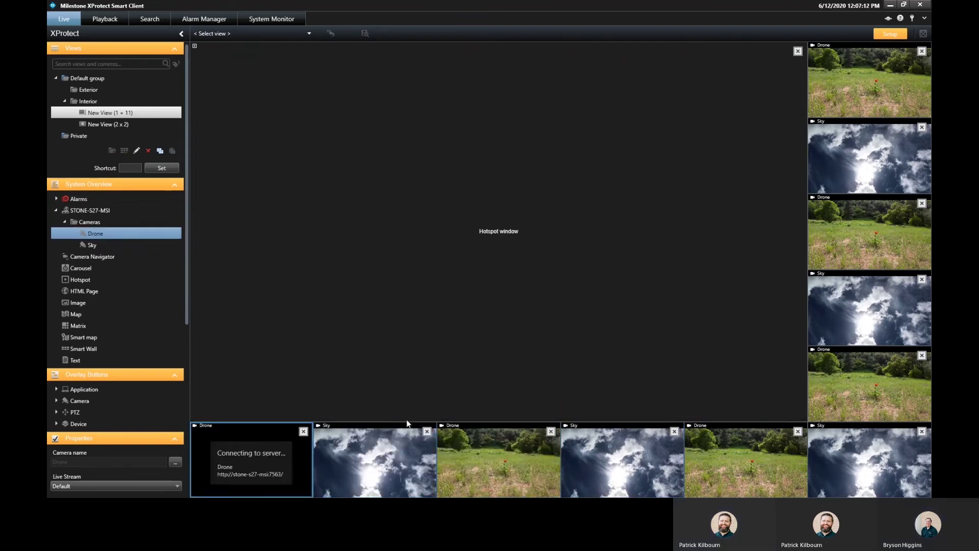
pyautogui.click(887, 36)
pyautogui.moveTo(911, 52)
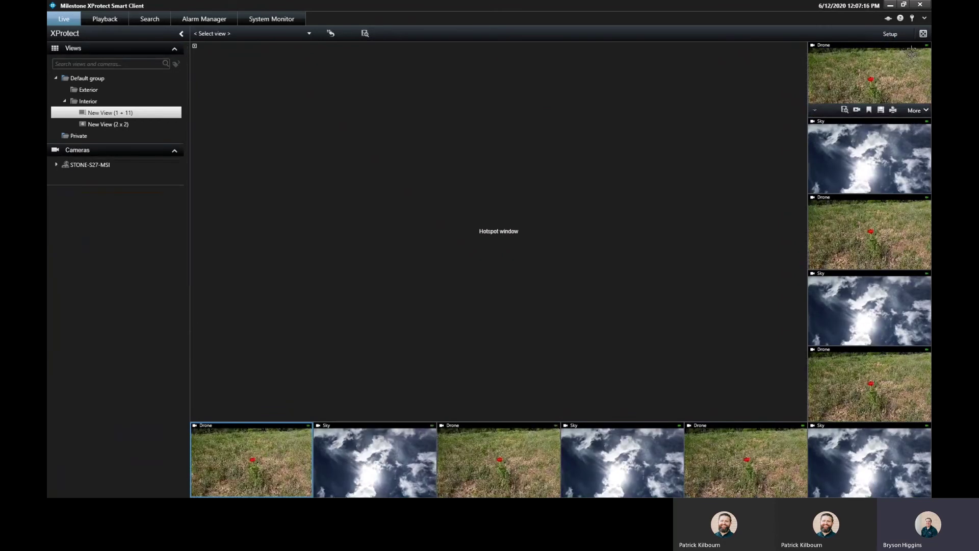
pyautogui.click(405, 454)
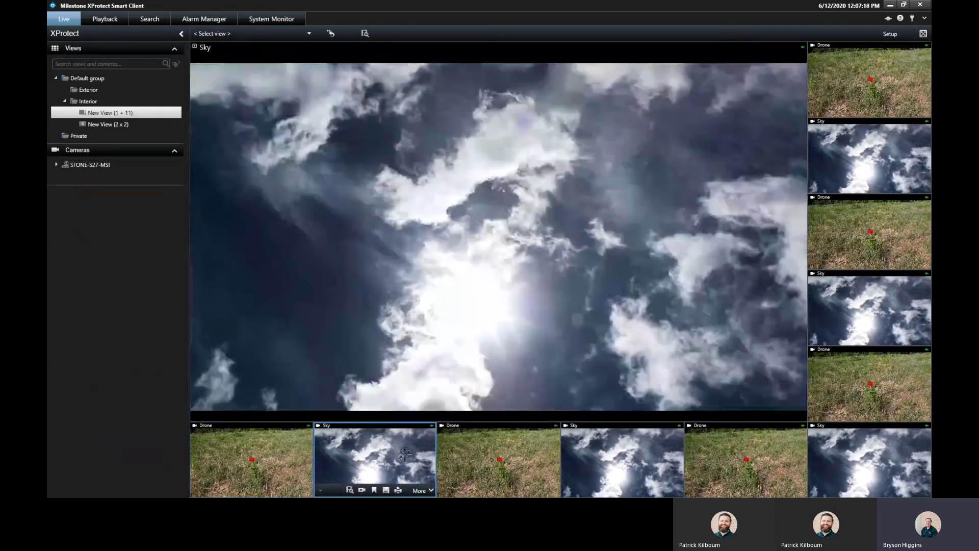
pyautogui.click(498, 454)
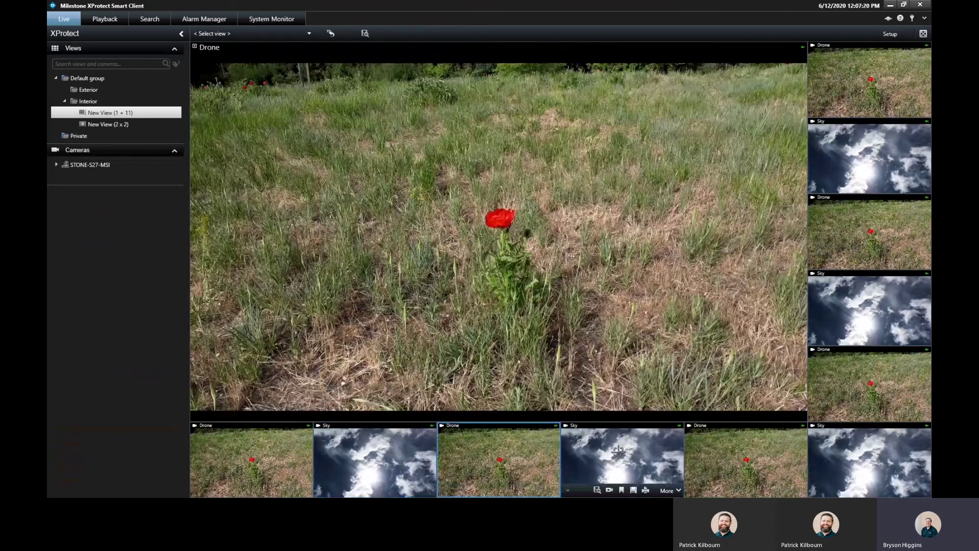
pyautogui.click(618, 453)
pyautogui.click(746, 454)
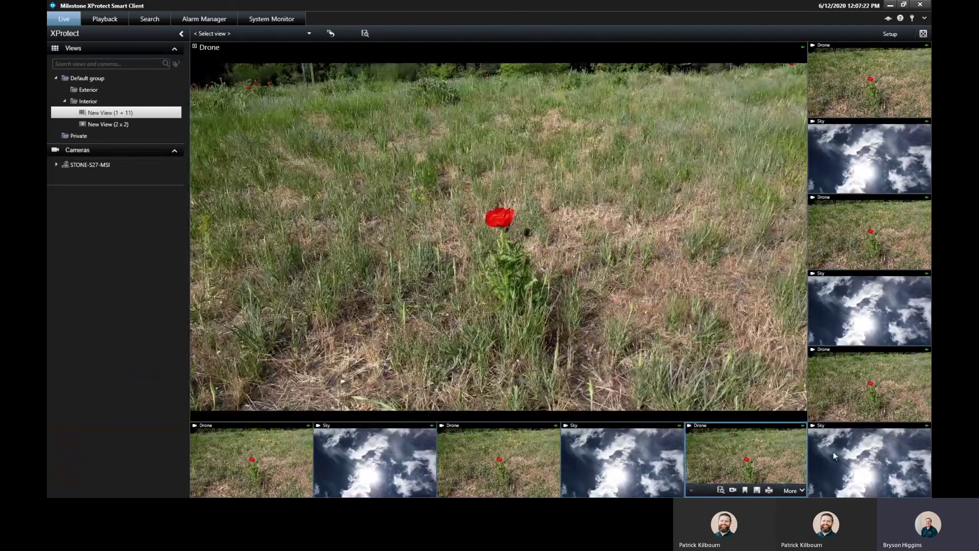
pyautogui.click(851, 453)
pyautogui.click(860, 376)
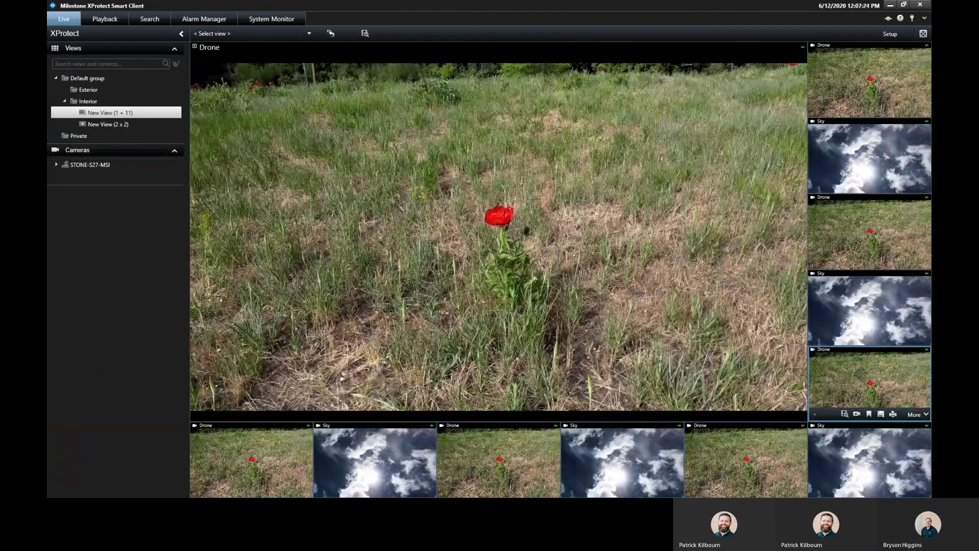
pyautogui.click(872, 278)
pyautogui.click(864, 250)
pyautogui.click(854, 163)
pyautogui.click(869, 81)
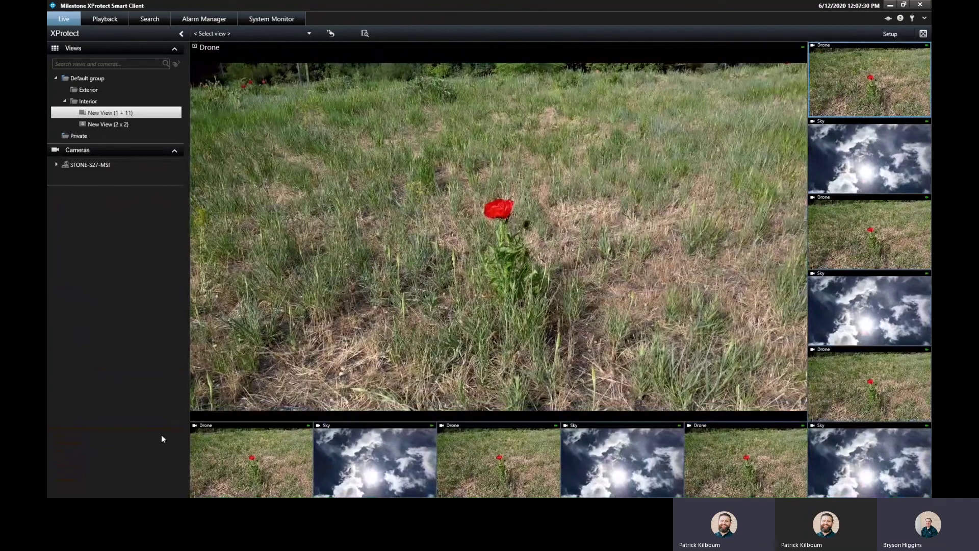
pyautogui.click(377, 458)
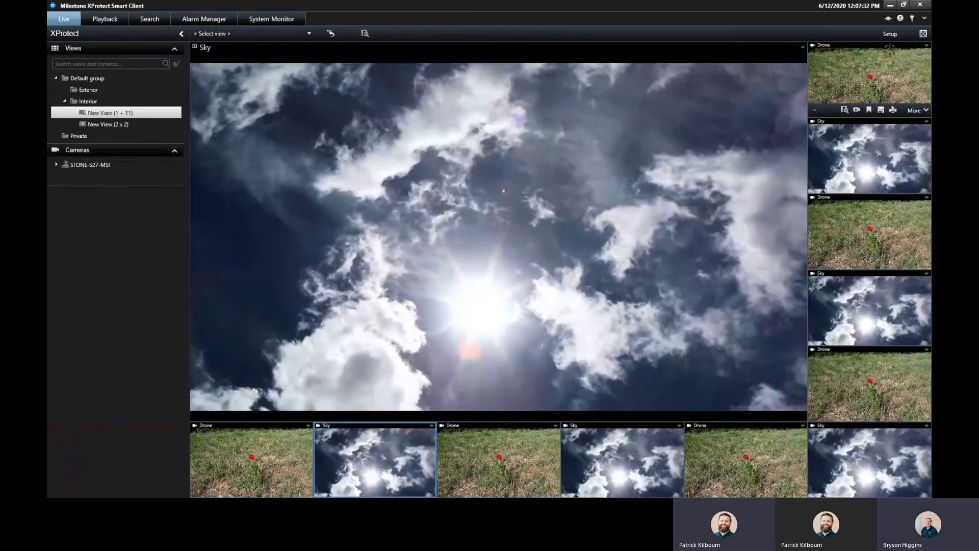
pyautogui.click(890, 34)
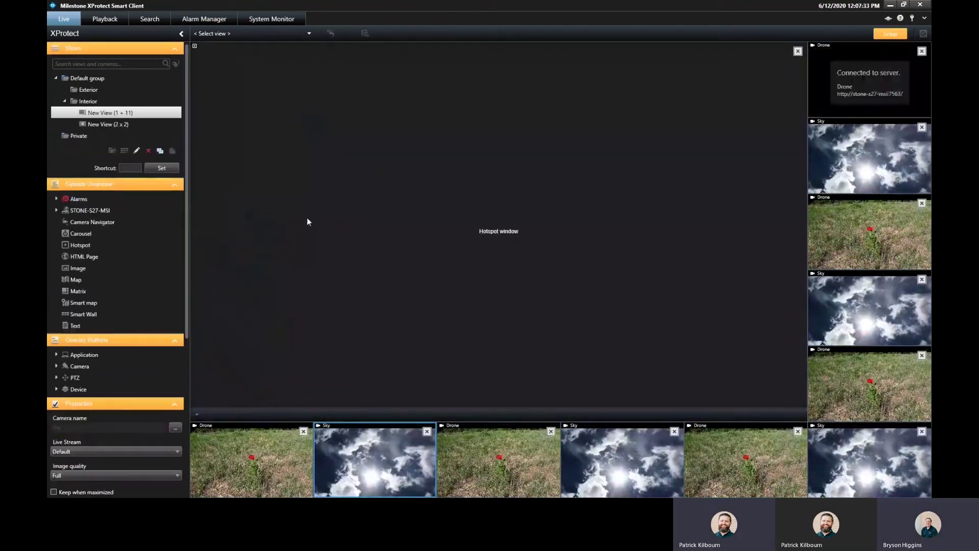
# Put a text item reading 'hello' in the 2 x 2 view's bottom-right pane, save, and exit setup.
pyautogui.click(108, 123)
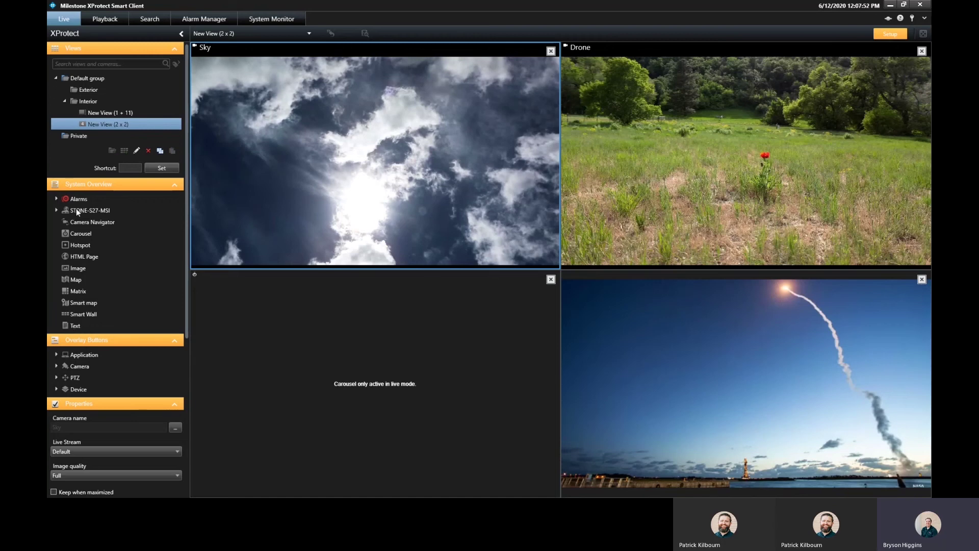
pyautogui.click(71, 327)
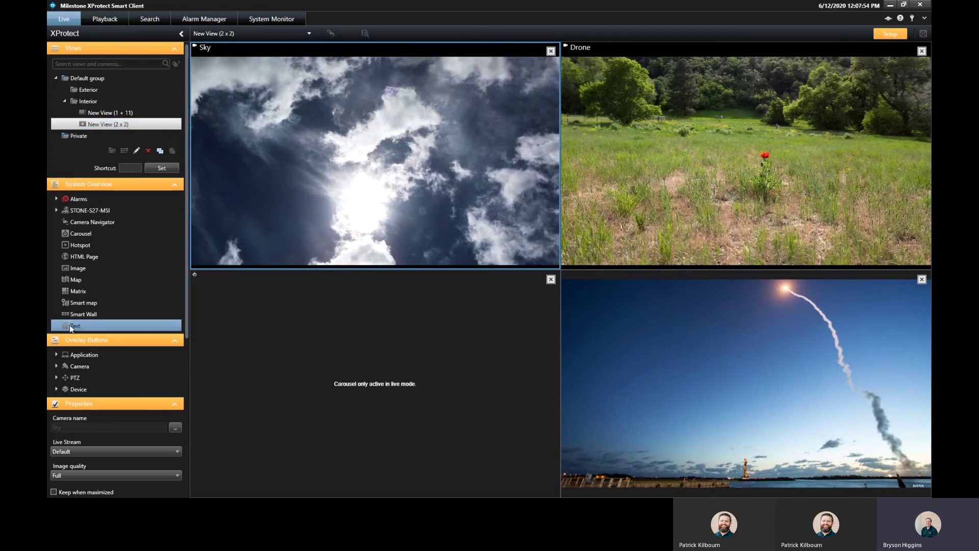
pyautogui.moveTo(689, 356); pyautogui.dragTo(689, 356)
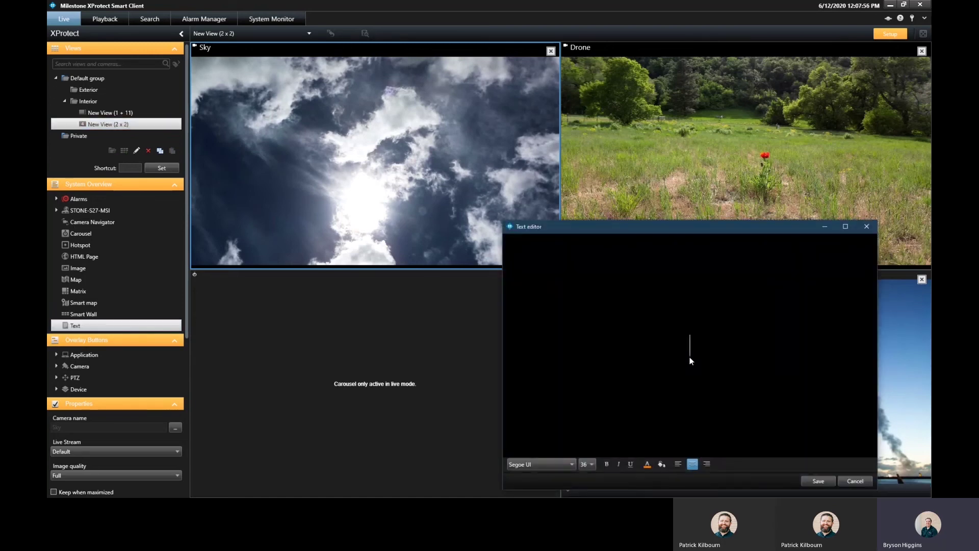
pyautogui.write('hello')
pyautogui.click(817, 481)
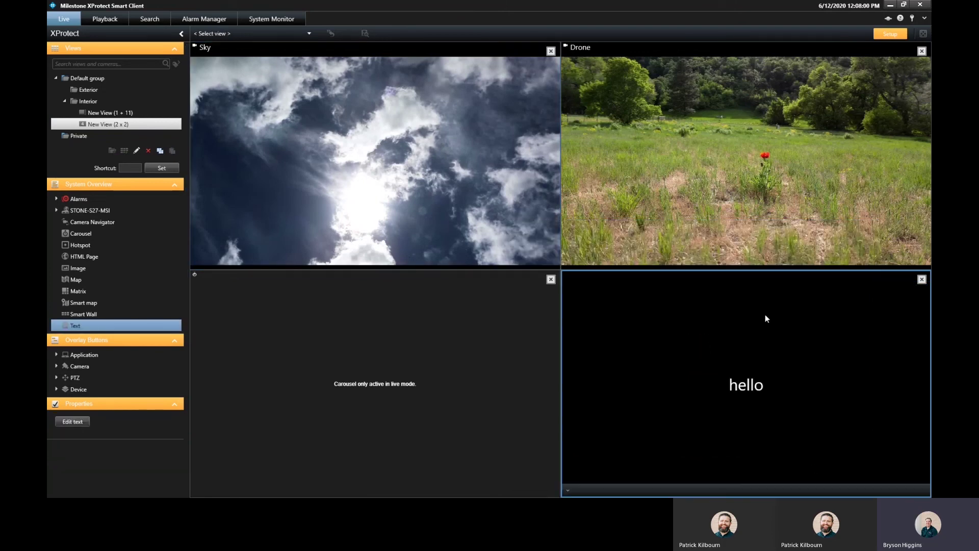
pyautogui.click(884, 32)
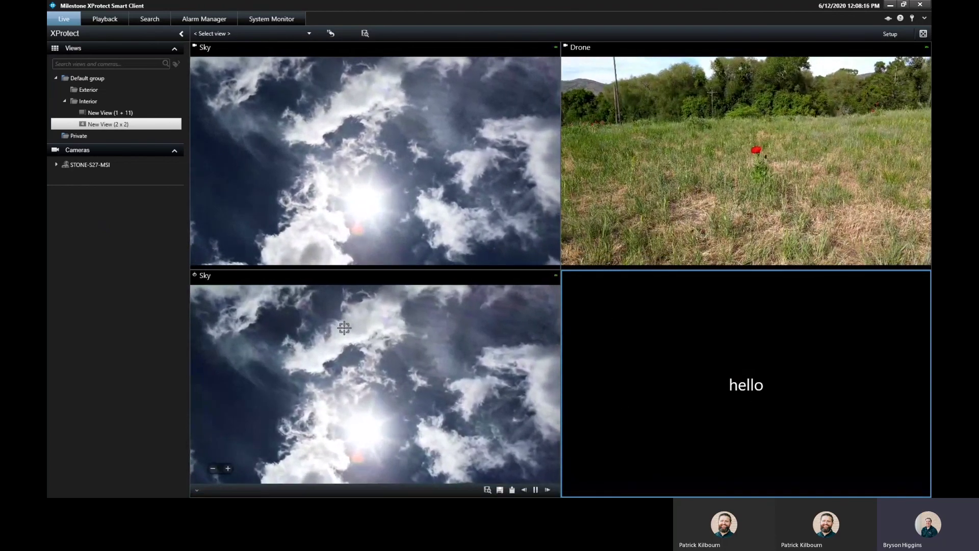
# Pause and resume the lower-left carousel, then step it forward three cameras and back four.
pyautogui.click(287, 357)
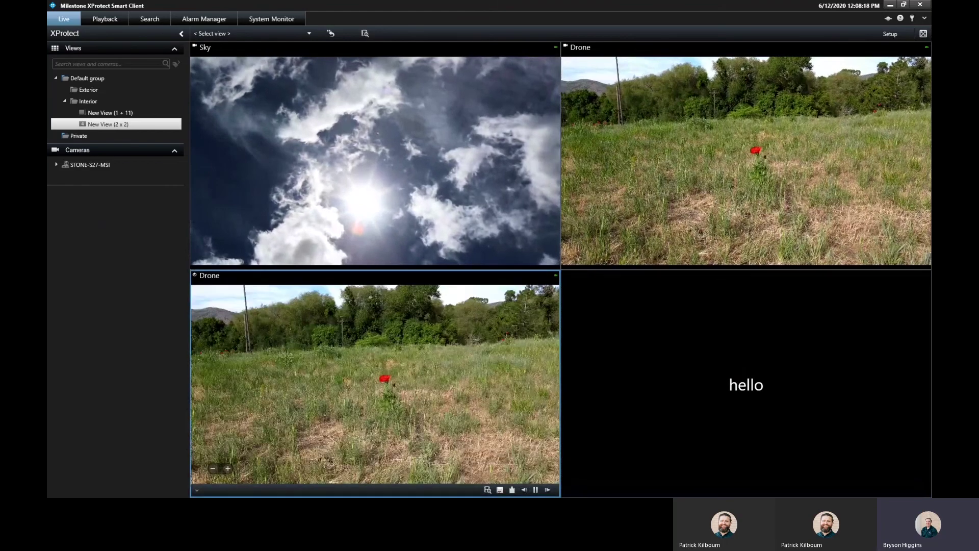
pyautogui.click(535, 489)
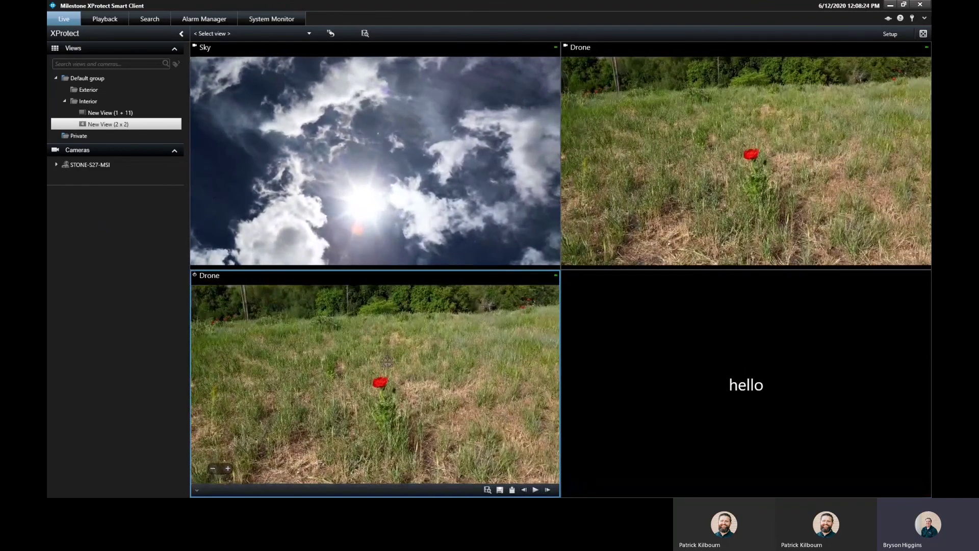
pyautogui.click(535, 490)
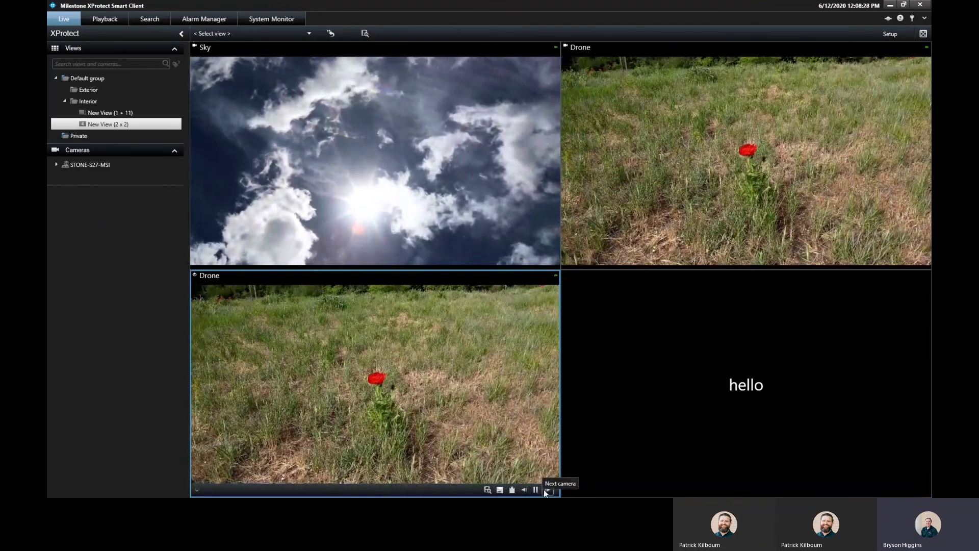
pyautogui.click(544, 490)
pyautogui.click(544, 490)
pyautogui.click(544, 490)
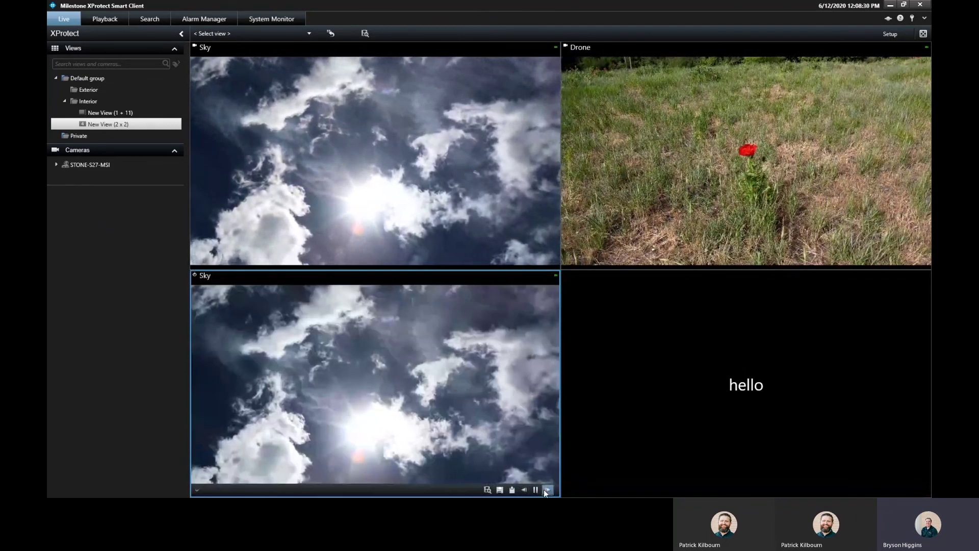
pyautogui.click(543, 488)
pyautogui.click(543, 489)
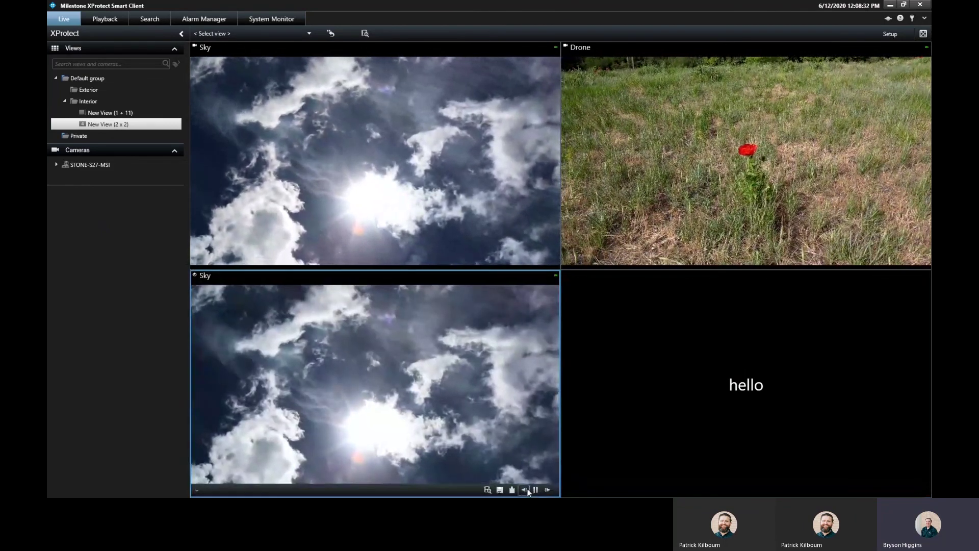
pyautogui.click(529, 491)
pyautogui.click(528, 491)
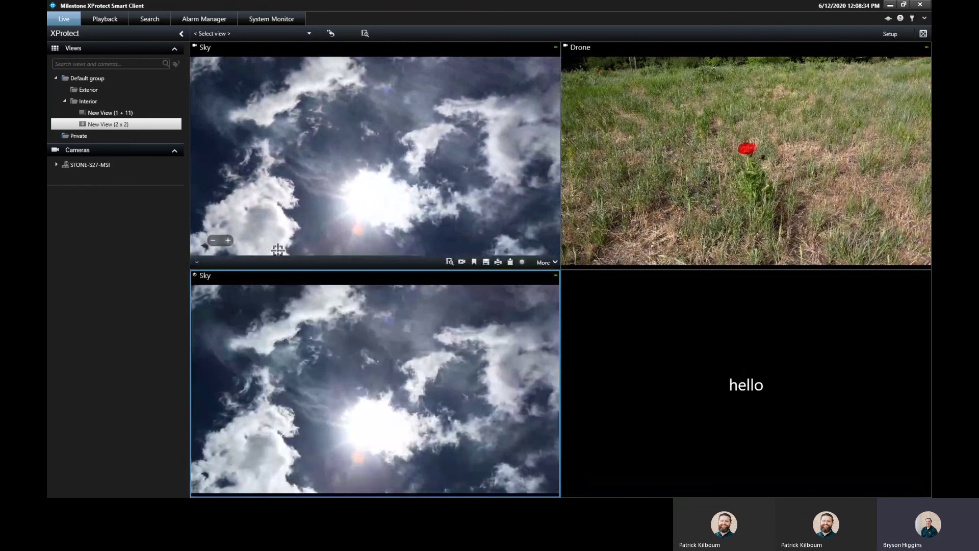
# Back in setup mode, delete the New View (1 + 11) view from the Interior group.
pyautogui.click(889, 34)
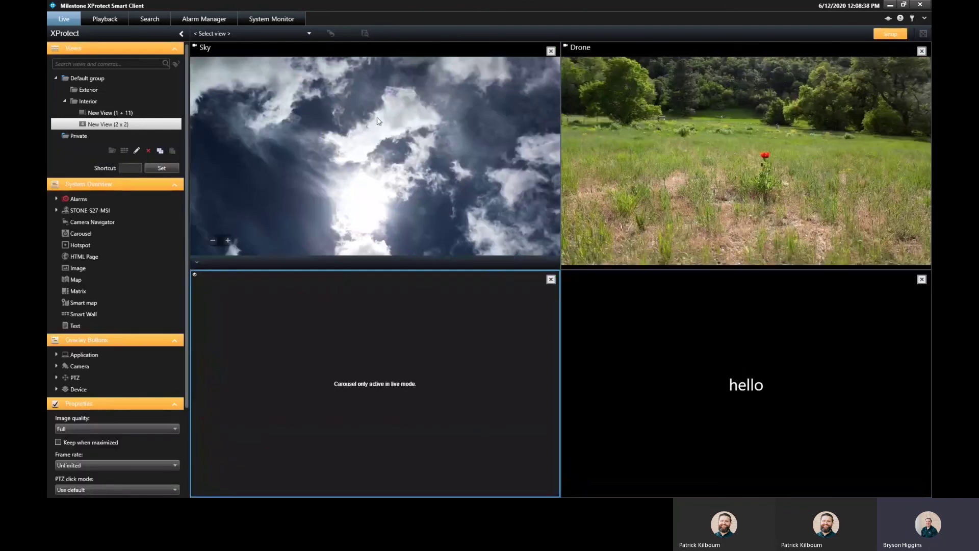
pyautogui.click(95, 113)
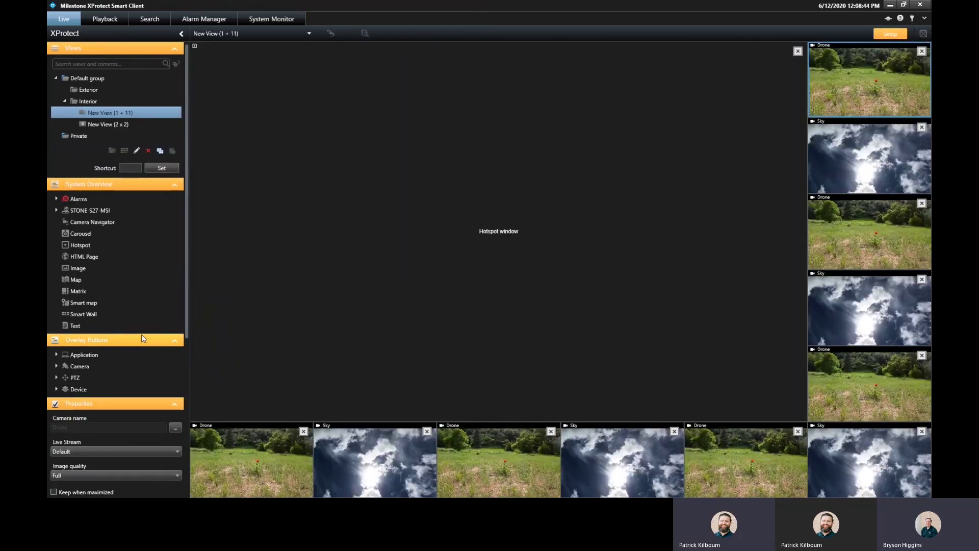
pyautogui.moveTo(187, 253)
pyautogui.mouseDown()
pyautogui.moveTo(185, 317)
pyautogui.moveTo(194, 252)
pyautogui.mouseUp()
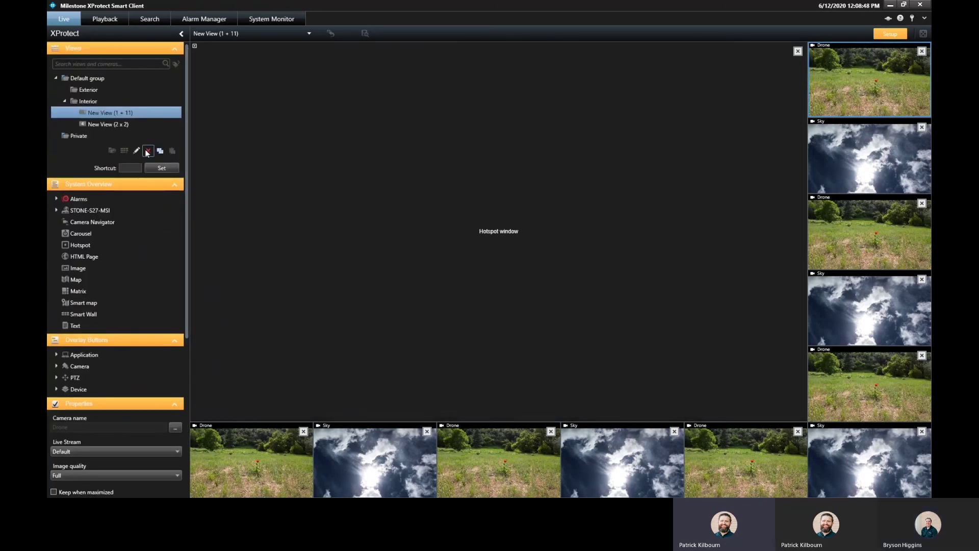
pyautogui.click(147, 151)
pyautogui.click(510, 263)
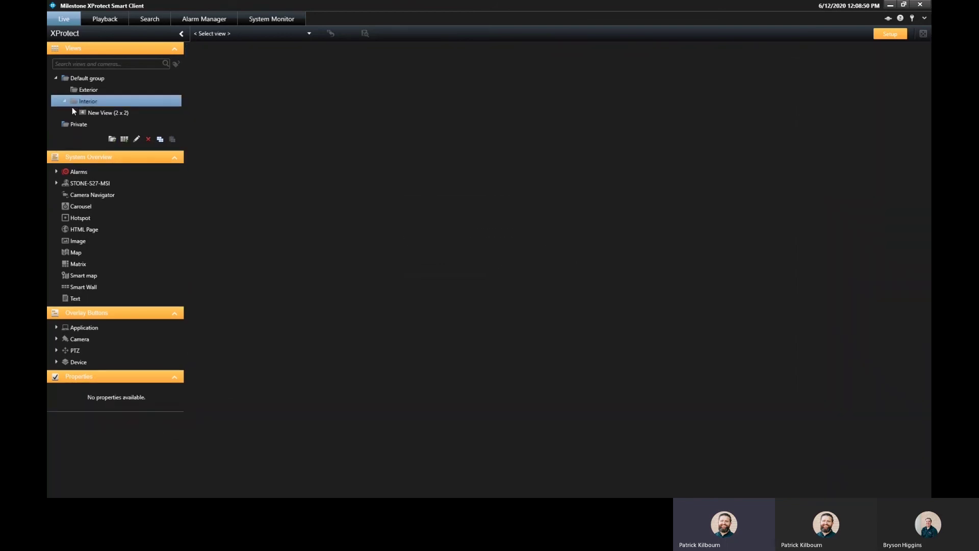
# Delete the New View (2 x 2) view as well, confirming the deletion.
pyautogui.click(113, 114)
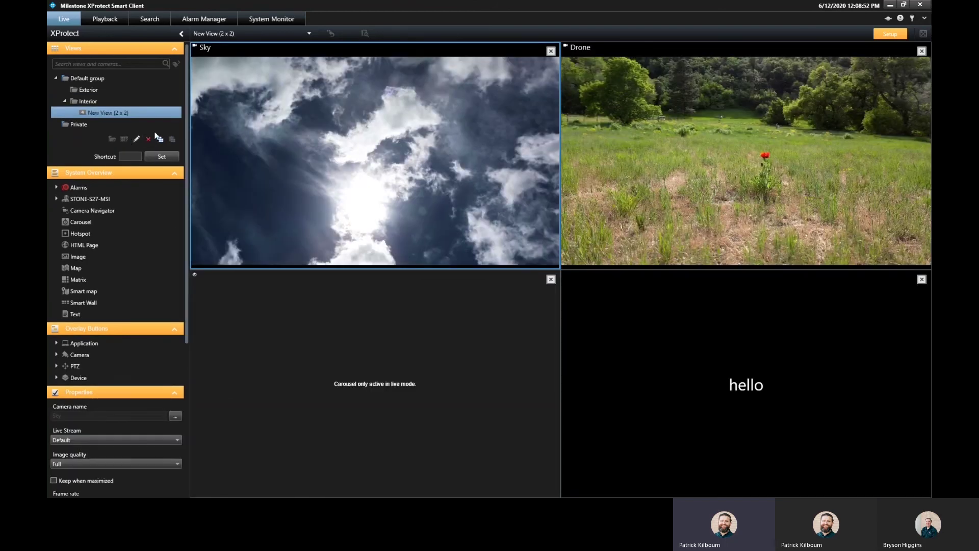
pyautogui.click(148, 139)
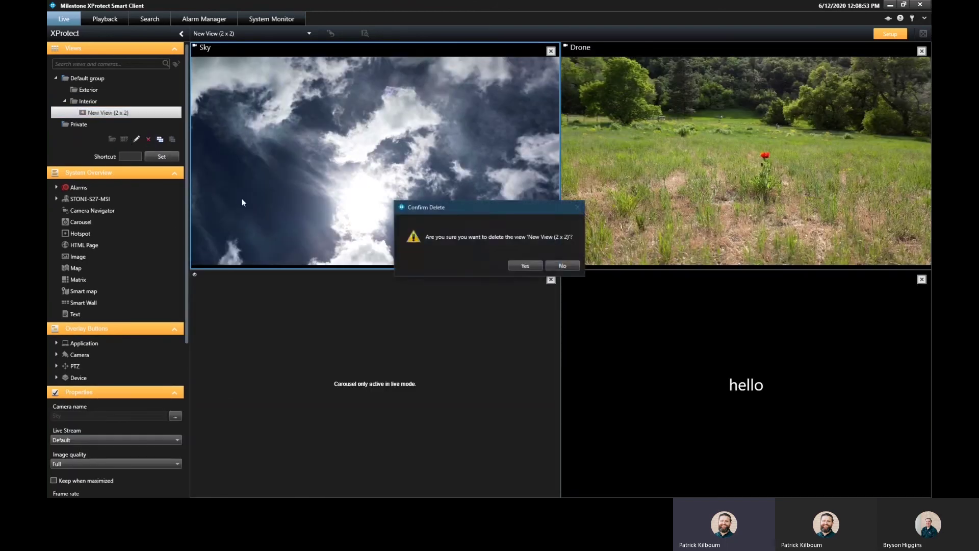
pyautogui.click(525, 266)
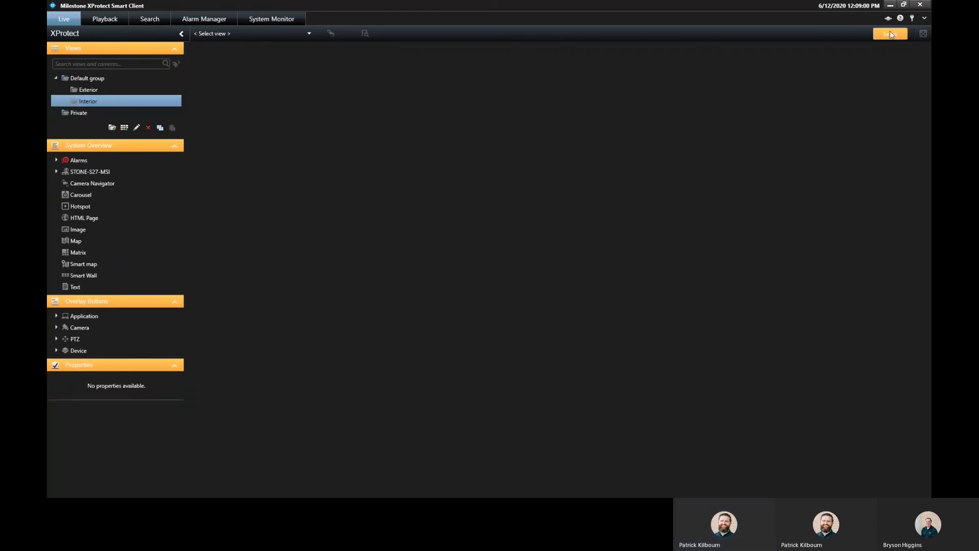